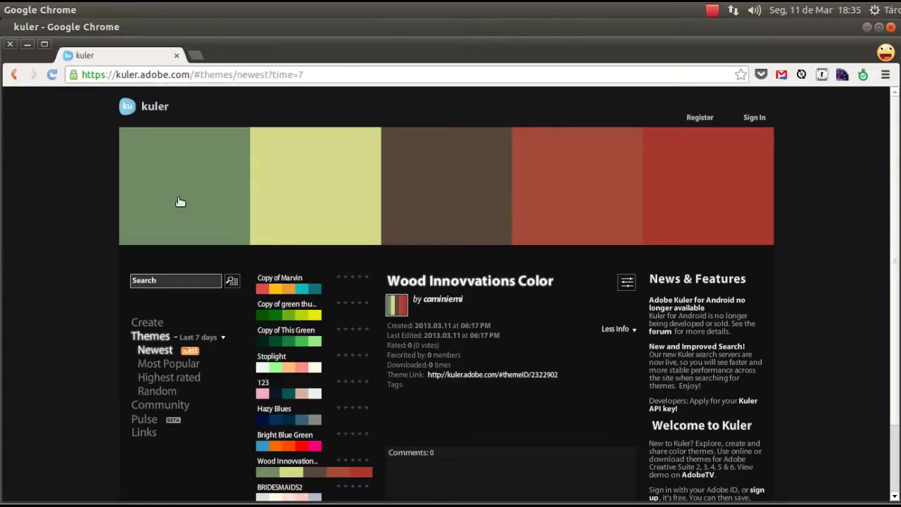
Expand and shrink the theme colour bar, then dismiss the Flash Player options menu
{"action": "left_click", "coordinate": [729, 202]}
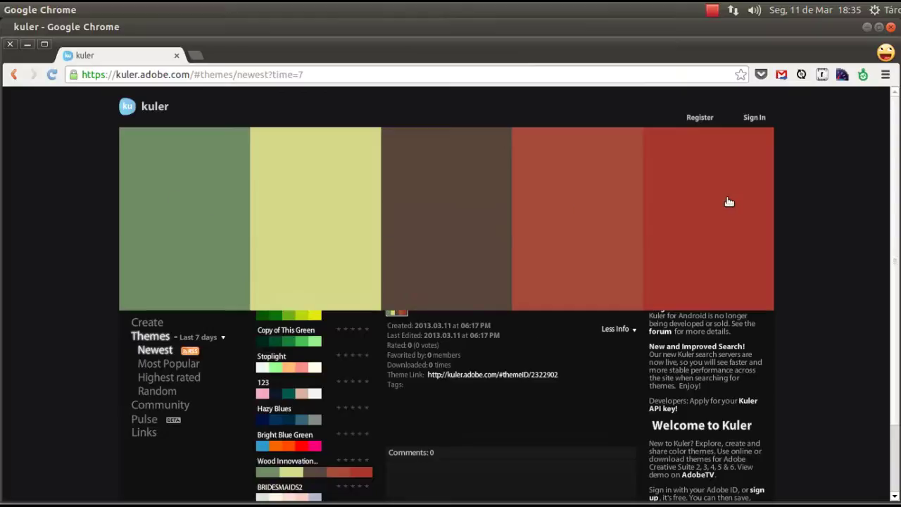
{"action": "left_click", "coordinate": [730, 202]}
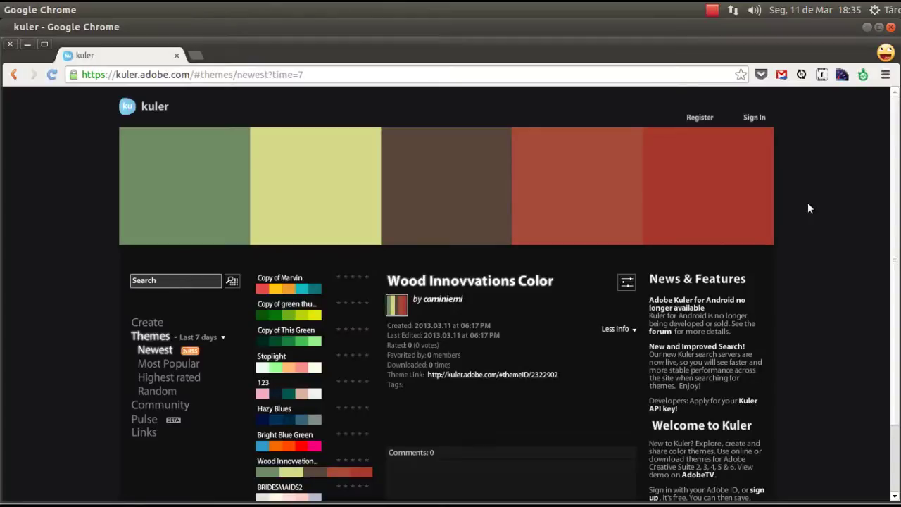
{"action": "right_click", "coordinate": [585, 266]}
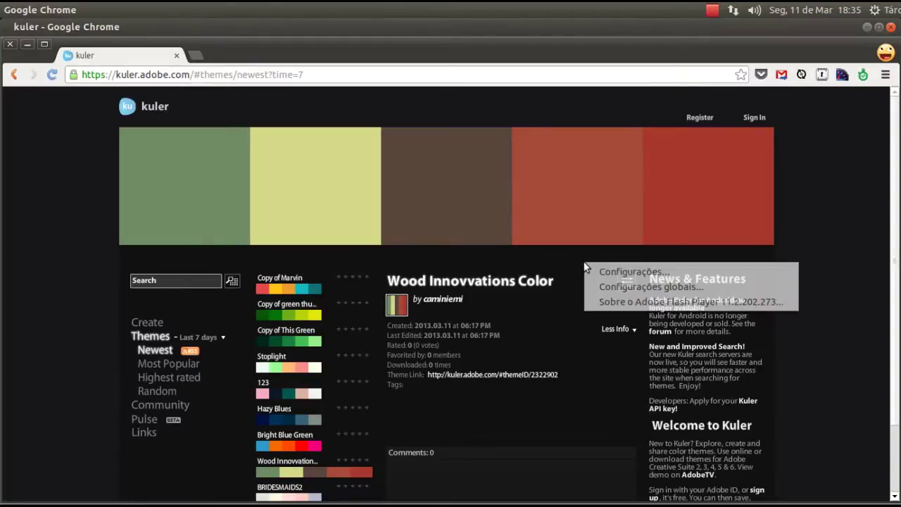
{"action": "left_click", "coordinate": [535, 265]}
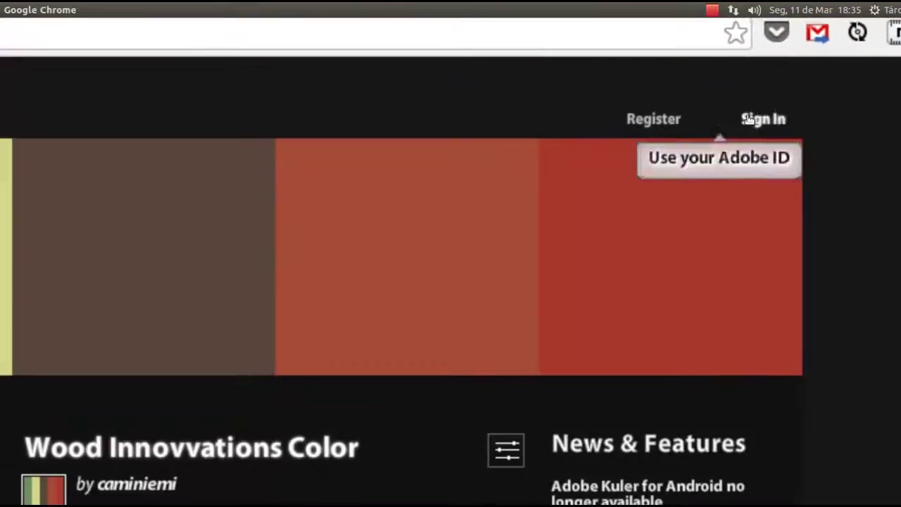
Sign in with the Adobe ID and start a Create From a Color theme
{"action": "left_click", "coordinate": [770, 121]}
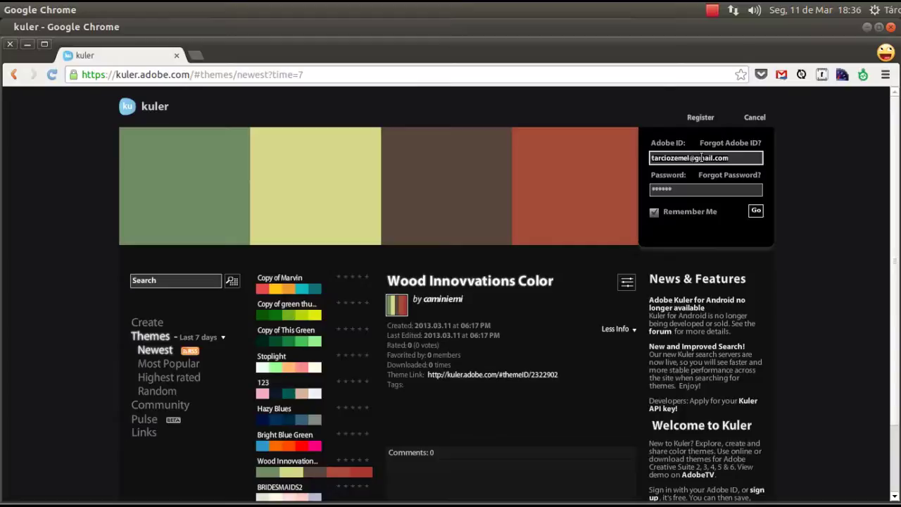
{"action": "left_click", "coordinate": [755, 211]}
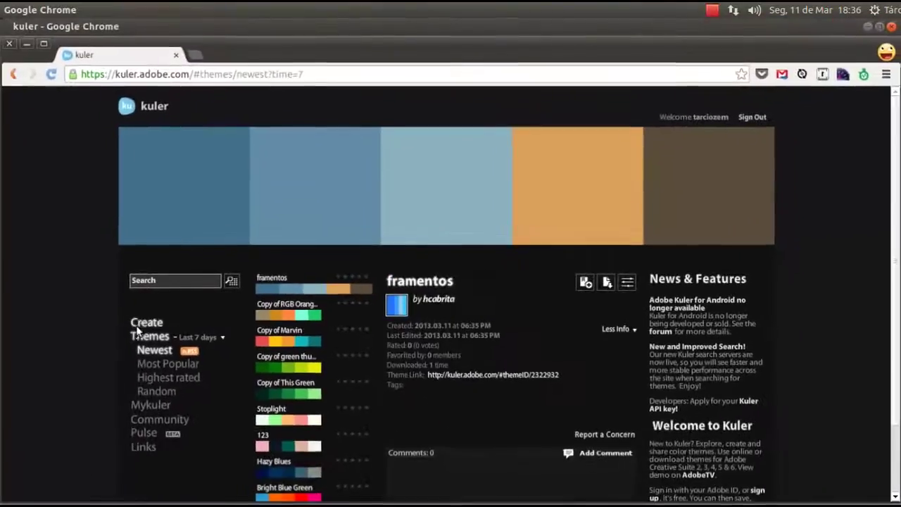
{"action": "left_click", "coordinate": [139, 324]}
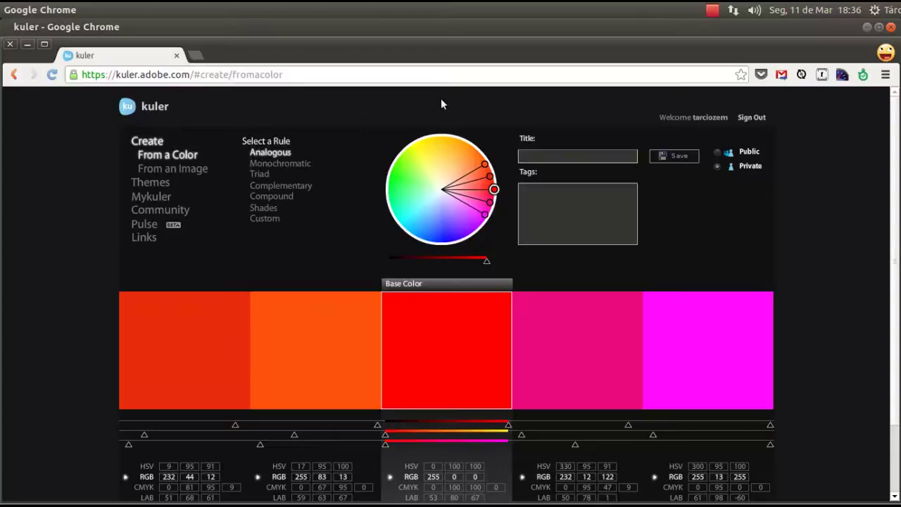
Shift the second colour toward pale yellow and rotate the analogous companion hues
{"action": "left_click", "coordinate": [485, 168]}
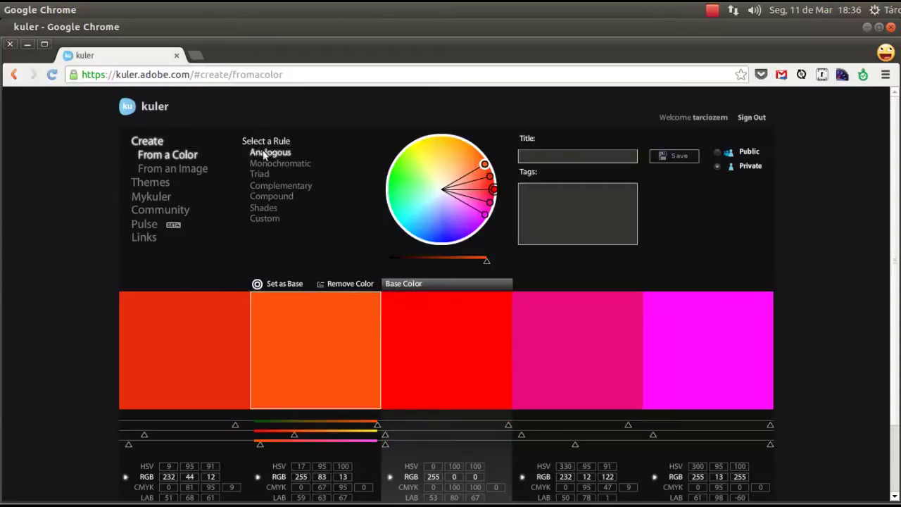
{"action": "mouse_move", "coordinate": [485, 163]}
{"action": "left_mouse_down"}
{"action": "mouse_move", "coordinate": [431, 157]}
{"action": "mouse_move", "coordinate": [412, 169]}
{"action": "left_mouse_up"}
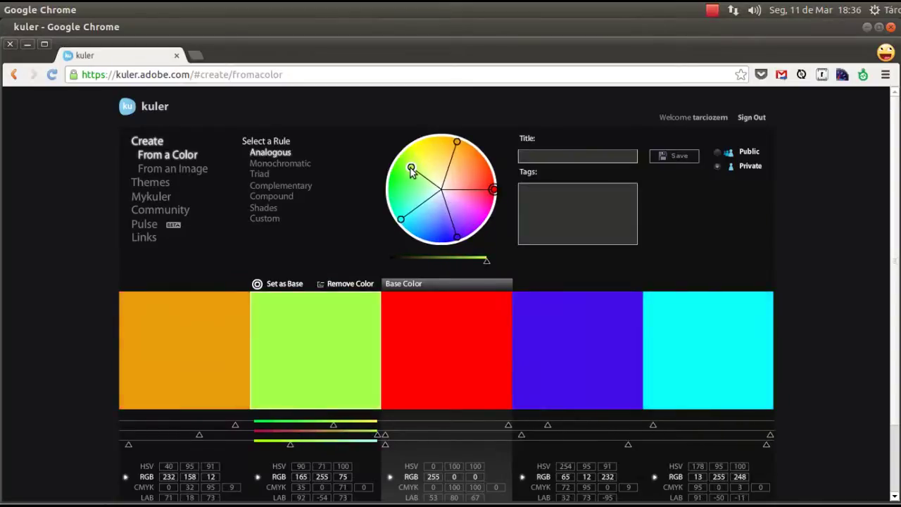
{"action": "mouse_move", "coordinate": [413, 169]}
{"action": "left_mouse_down"}
{"action": "mouse_move", "coordinate": [446, 253]}
{"action": "mouse_move", "coordinate": [429, 220]}
{"action": "left_mouse_up"}
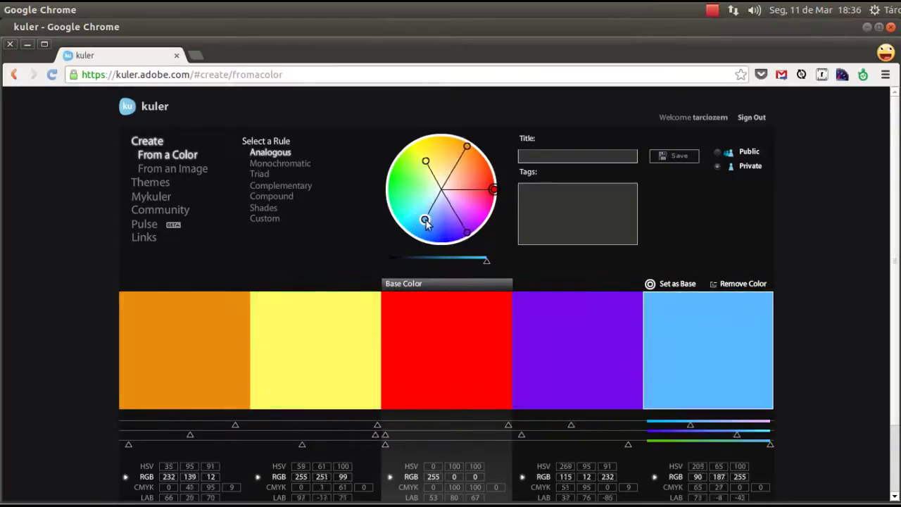
{"action": "left_click_drag", "start_coordinate": [429, 221], "coordinate": [437, 220]}
Lighten and sweep the base colour, then switch to the Monochromatic harmony and reposition its base
{"action": "left_click_drag", "start_coordinate": [493, 189], "coordinate": [415, 192]}
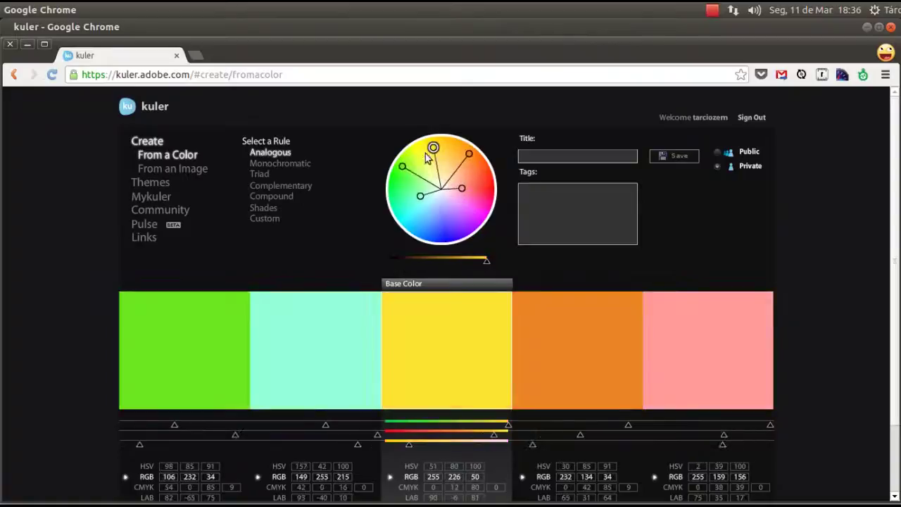
{"action": "left_click_drag", "start_coordinate": [416, 195], "coordinate": [485, 206]}
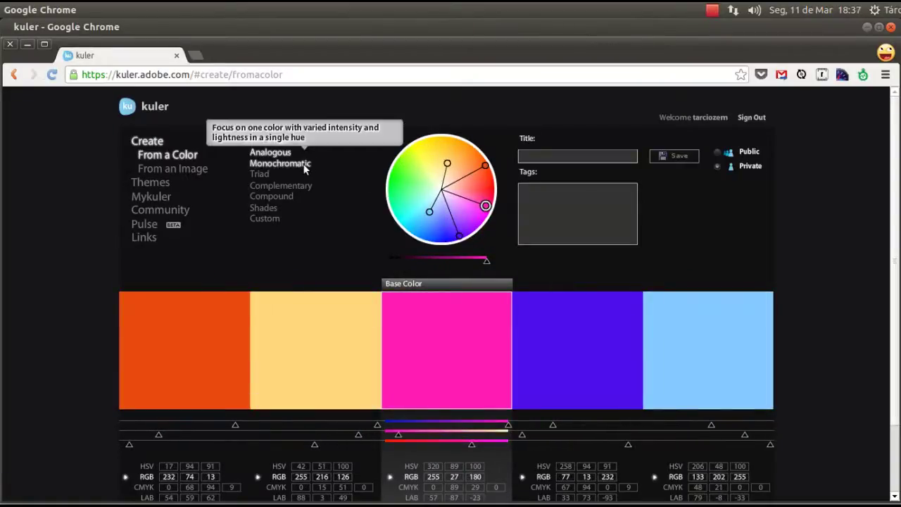
{"action": "left_click", "coordinate": [304, 165]}
{"action": "mouse_move", "coordinate": [485, 205]}
{"action": "left_mouse_down"}
{"action": "mouse_move", "coordinate": [475, 164]}
{"action": "mouse_move", "coordinate": [416, 156]}
{"action": "mouse_move", "coordinate": [423, 193]}
{"action": "mouse_move", "coordinate": [460, 183]}
{"action": "left_mouse_up"}
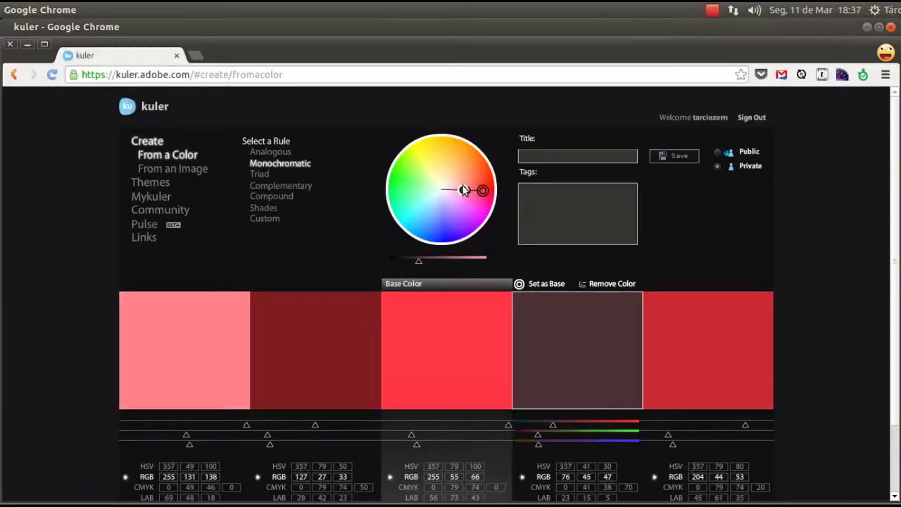
Apply the Triad rule, lightened and rotated toward green, with a salmon FFA190 base
{"action": "left_click", "coordinate": [263, 175]}
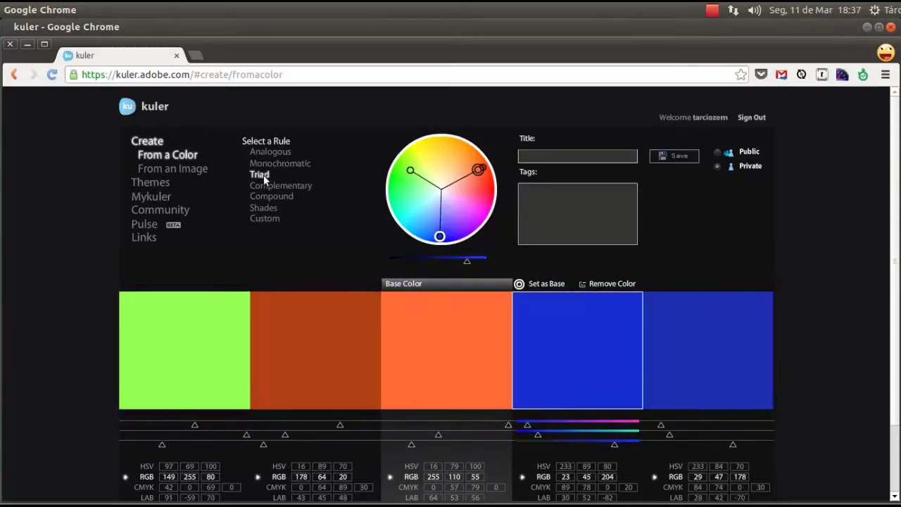
{"action": "left_click_drag", "start_coordinate": [478, 172], "coordinate": [464, 181]}
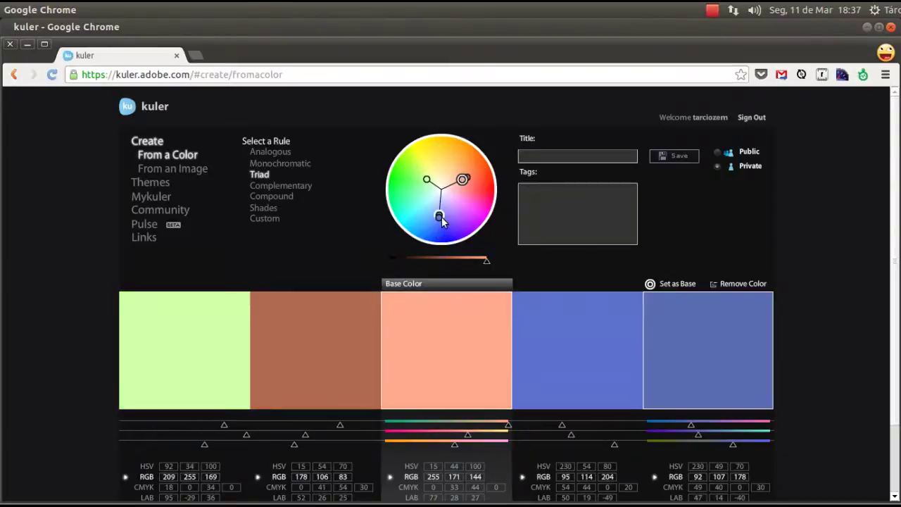
{"action": "mouse_move", "coordinate": [438, 219]}
{"action": "left_mouse_down"}
{"action": "mouse_move", "coordinate": [404, 189]}
{"action": "mouse_move", "coordinate": [481, 202]}
{"action": "mouse_move", "coordinate": [423, 203]}
{"action": "left_mouse_up"}
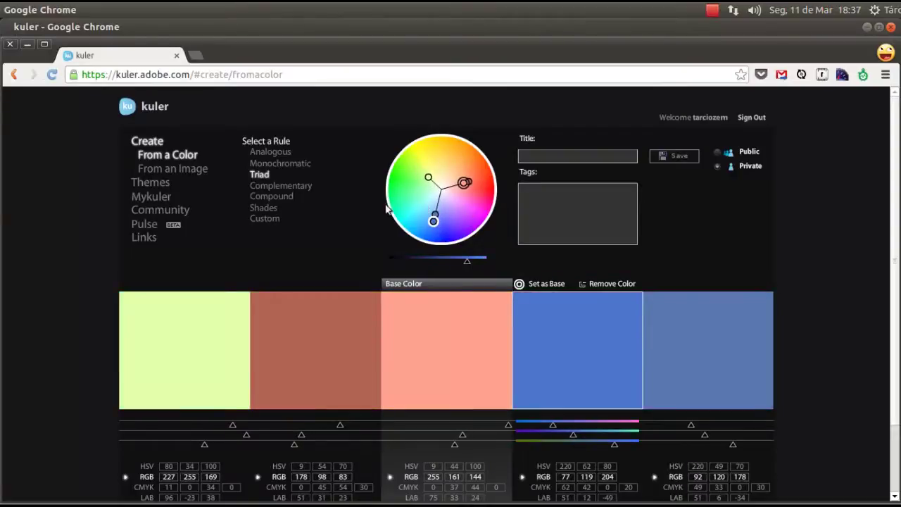
{"action": "mouse_move", "coordinate": [198, 327]}
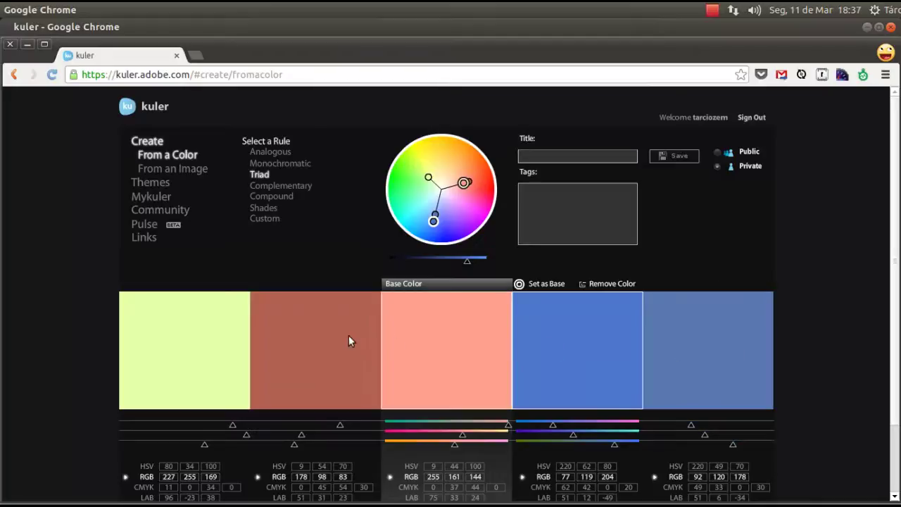
{"action": "scroll", "coordinate": [895, 255], "scroll_direction": "down", "scroll_amount": 3}
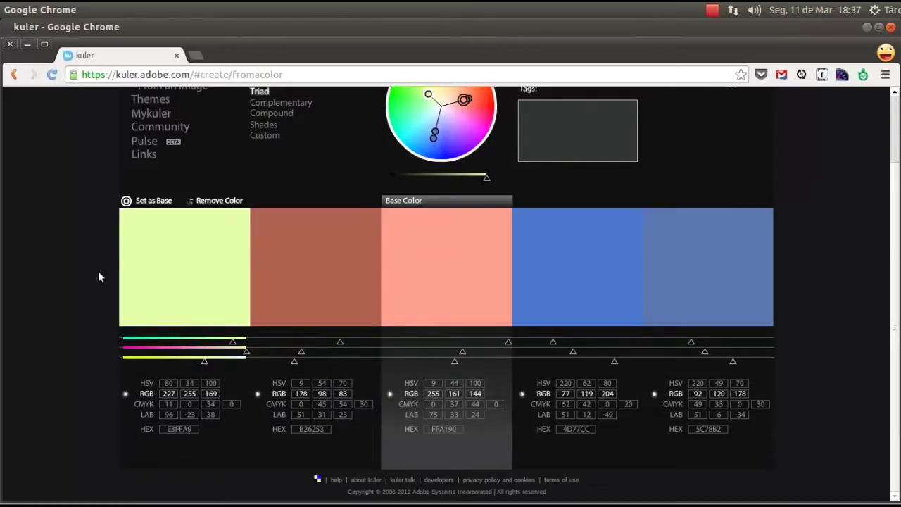
Adjust the second swatch's red slider to turn it into a brick red
{"action": "scroll", "coordinate": [831, 268], "scroll_direction": "up", "scroll_amount": 1}
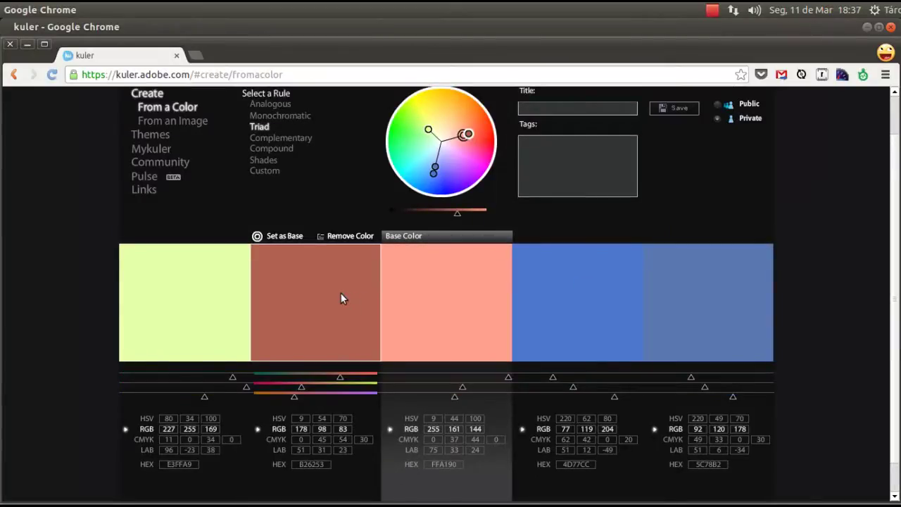
{"action": "mouse_move", "coordinate": [341, 380]}
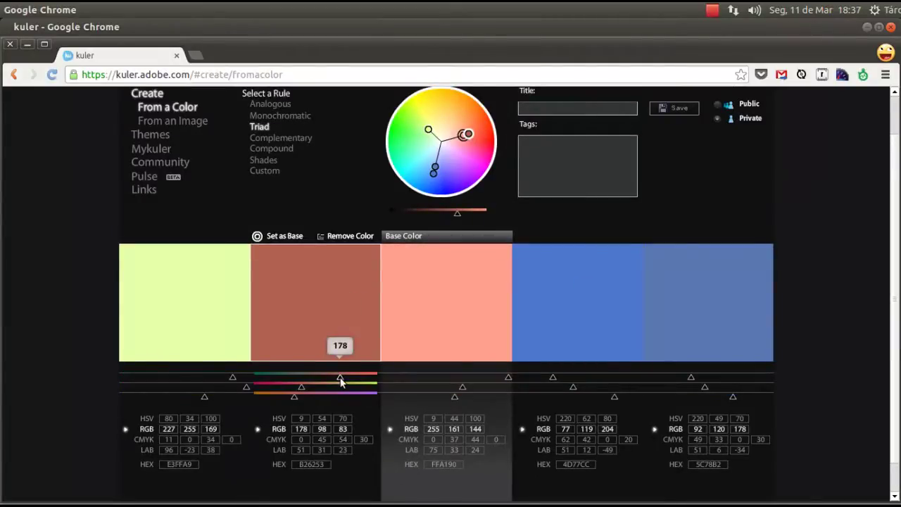
{"action": "mouse_move", "coordinate": [340, 380]}
{"action": "left_mouse_down"}
{"action": "mouse_move", "coordinate": [314, 380]}
{"action": "mouse_move", "coordinate": [355, 383]}
{"action": "mouse_move", "coordinate": [307, 378]}
{"action": "left_mouse_up"}
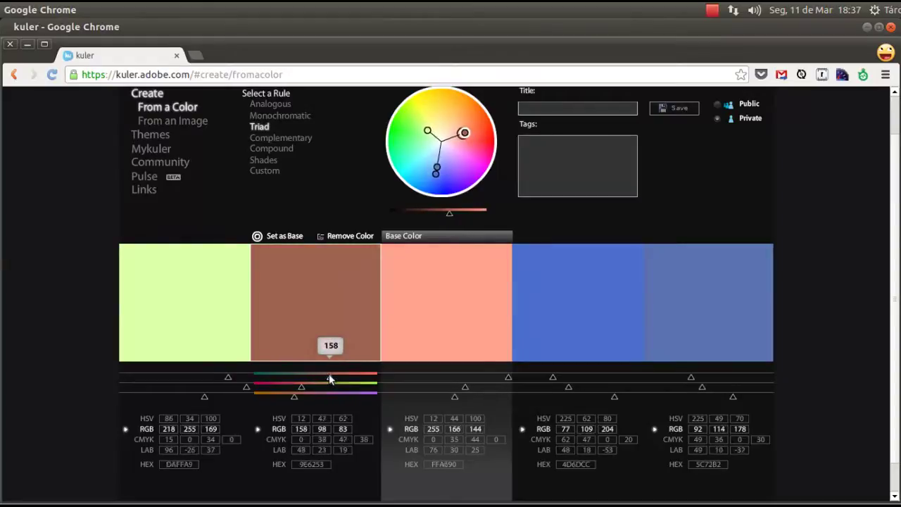
{"action": "mouse_move", "coordinate": [308, 378]}
{"action": "left_mouse_down"}
{"action": "mouse_move", "coordinate": [345, 378]}
{"action": "mouse_move", "coordinate": [304, 391]}
{"action": "mouse_move", "coordinate": [280, 386]}
{"action": "mouse_move", "coordinate": [325, 396]}
{"action": "mouse_move", "coordinate": [317, 394]}
{"action": "left_mouse_up"}
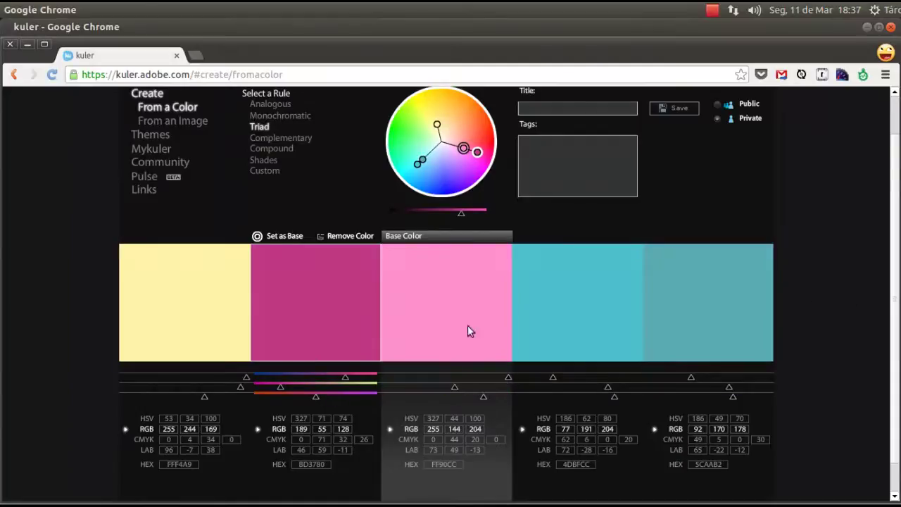
Lower the fifth colour's green and adjust its brightness to RGB 92,124,178
{"action": "left_click", "coordinate": [687, 310]}
{"action": "left_click_drag", "start_coordinate": [728, 387], "coordinate": [713, 392]}
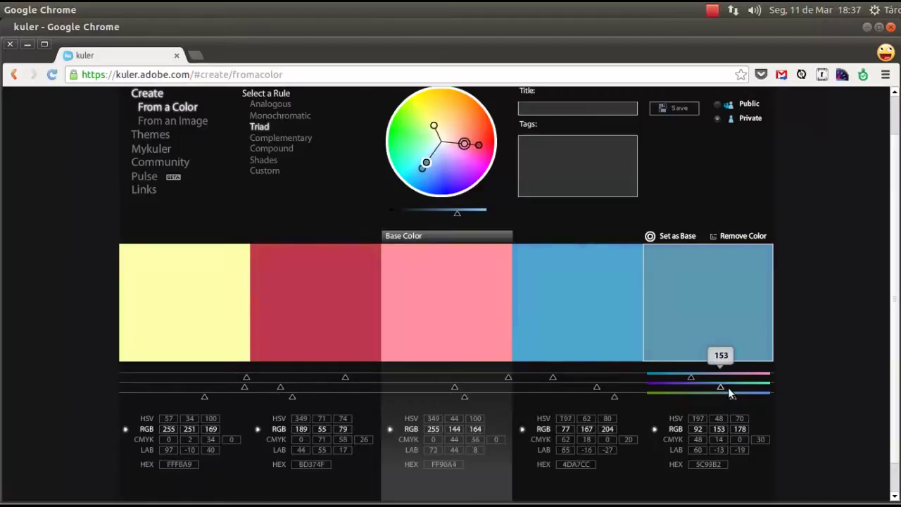
{"action": "left_click_drag", "start_coordinate": [710, 386], "coordinate": [706, 388]}
{"action": "scroll", "coordinate": [840, 340], "scroll_direction": "up", "scroll_amount": 2}
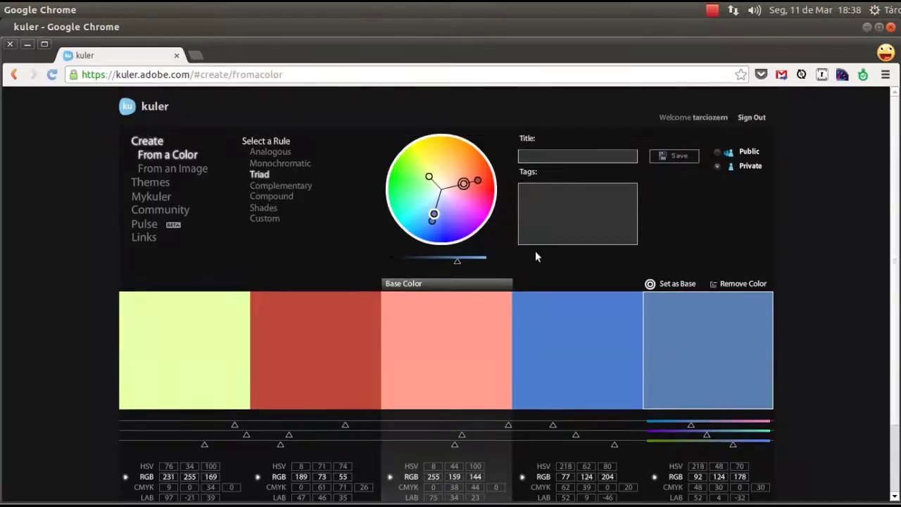
{"action": "mouse_move", "coordinate": [452, 263]}
{"action": "left_mouse_down"}
{"action": "mouse_move", "coordinate": [433, 266]}
{"action": "mouse_move", "coordinate": [454, 271]}
{"action": "left_mouse_up"}
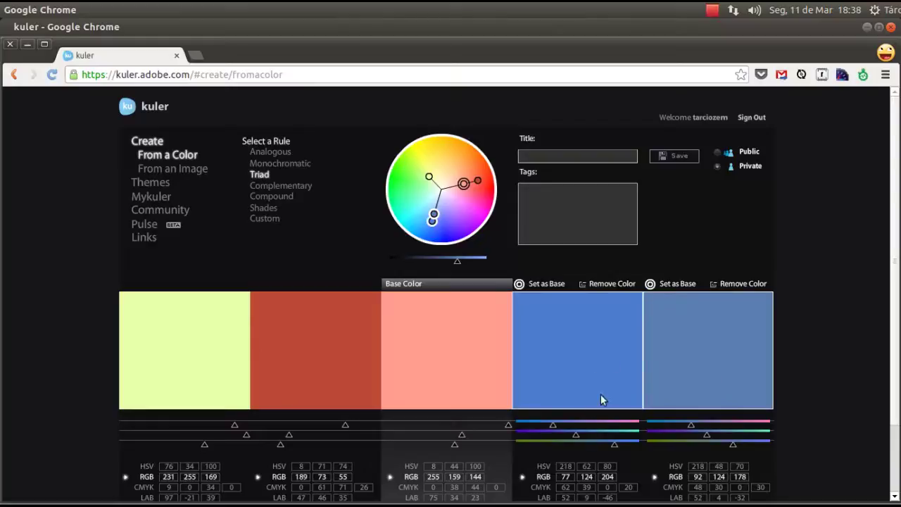
Darken the fourth swatch to a navy blue, RGB 49,79,130
{"action": "left_click", "coordinate": [596, 342]}
{"action": "mouse_move", "coordinate": [465, 263]}
{"action": "left_mouse_down"}
{"action": "mouse_move", "coordinate": [420, 262]}
{"action": "mouse_move", "coordinate": [438, 260]}
{"action": "left_mouse_up"}
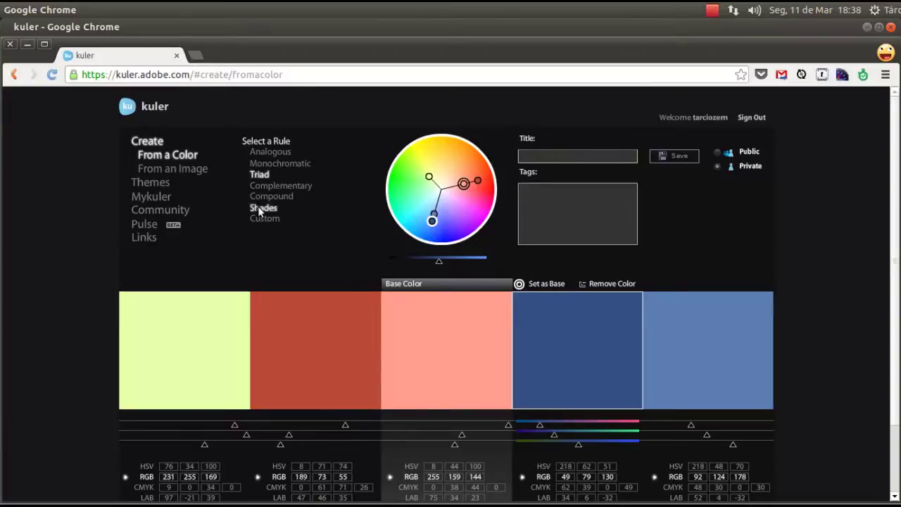
{"action": "scroll", "coordinate": [813, 328], "scroll_direction": "down", "scroll_amount": 1}
{"action": "scroll", "coordinate": [814, 328], "scroll_direction": "down", "scroll_amount": 2}
{"action": "scroll", "coordinate": [814, 328], "scroll_direction": "up", "scroll_amount": 3}
Title the theme 'Test Palette', tag it 'test, colors', and save it
{"action": "left_click", "coordinate": [570, 155]}
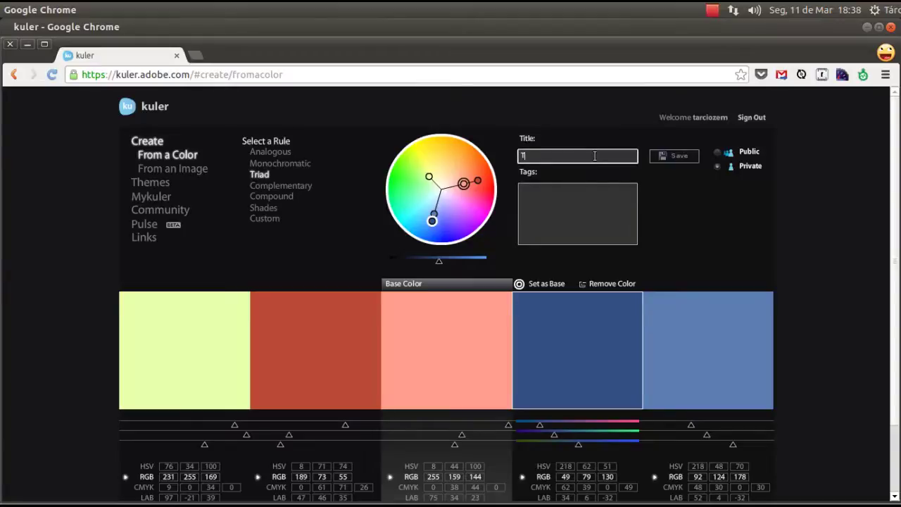
{"action": "type", "text": "est Palette"}
{"action": "key", "text": "Tab"}
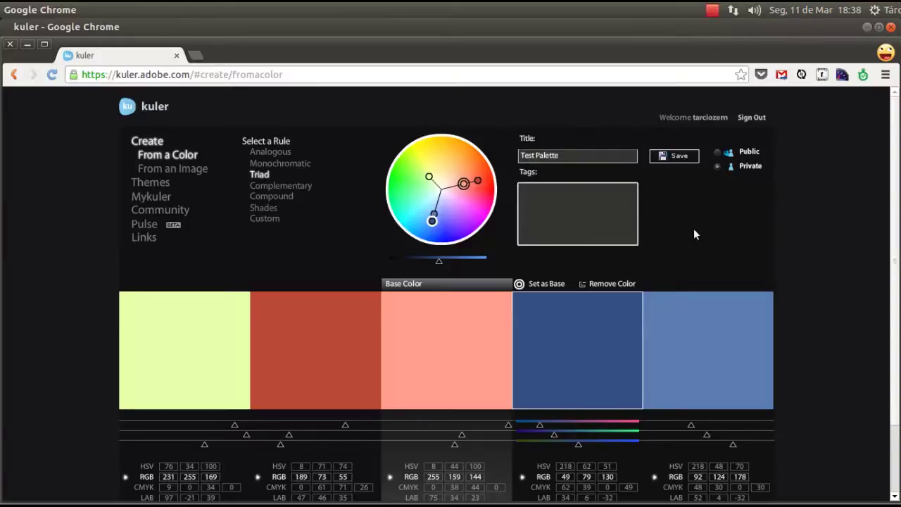
{"action": "type", "text": "test,"}
{"action": "type", "text": " colors"}
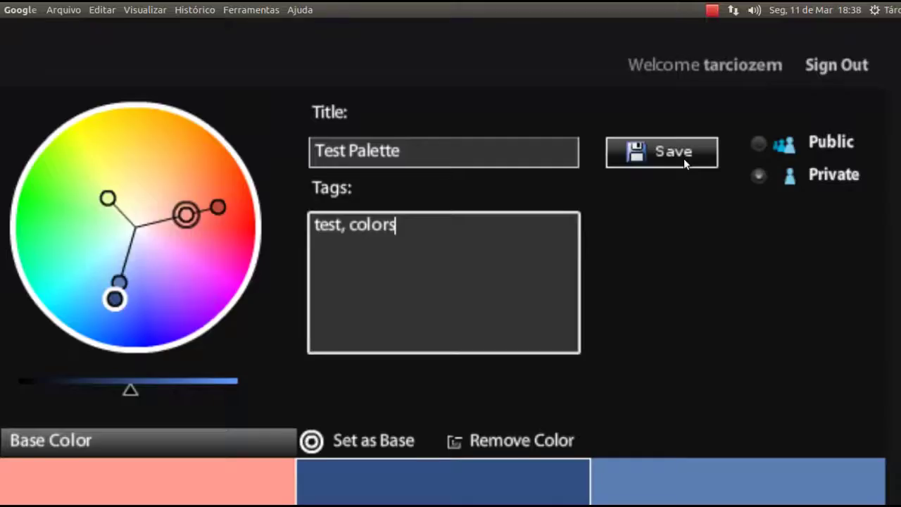
{"action": "left_click", "coordinate": [676, 155]}
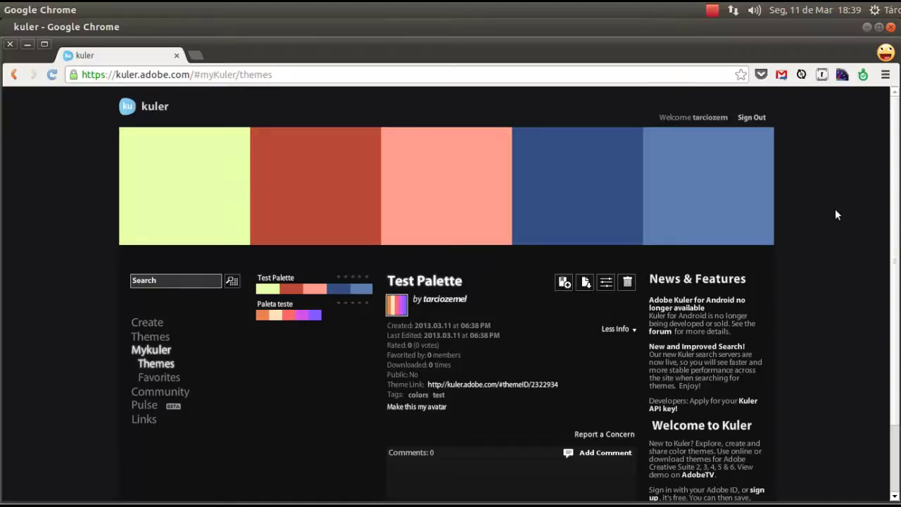
Open Mykuler Themes, preview Paleta teste, then show Test Palette's details
{"action": "scroll", "coordinate": [836, 214], "scroll_direction": "down", "scroll_amount": 1}
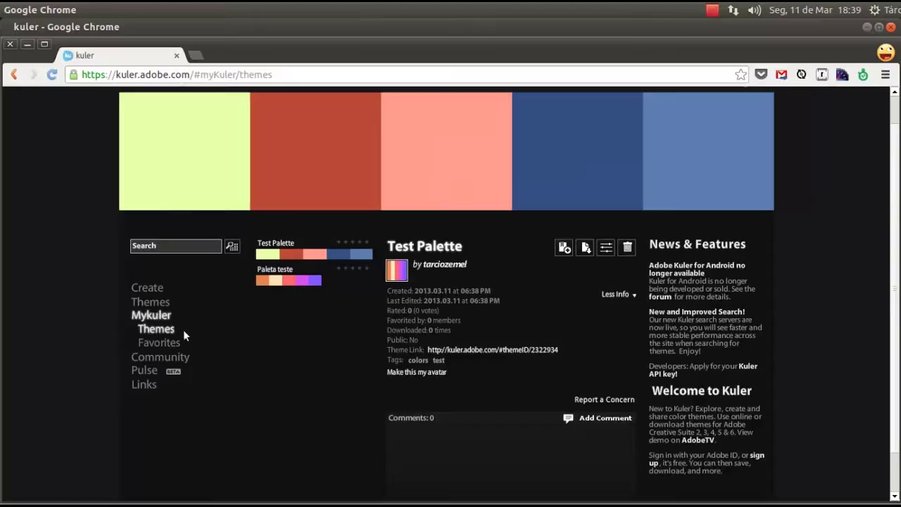
{"action": "left_click", "coordinate": [160, 331]}
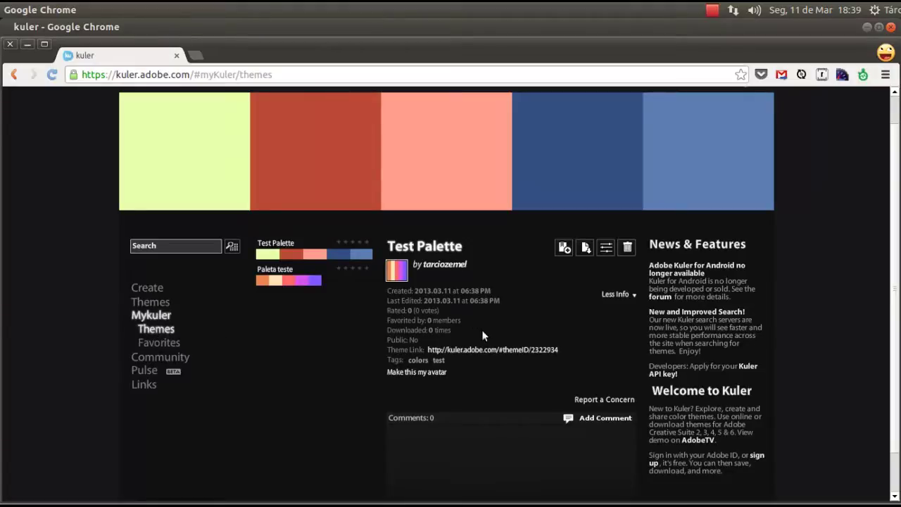
{"action": "left_click", "coordinate": [303, 280]}
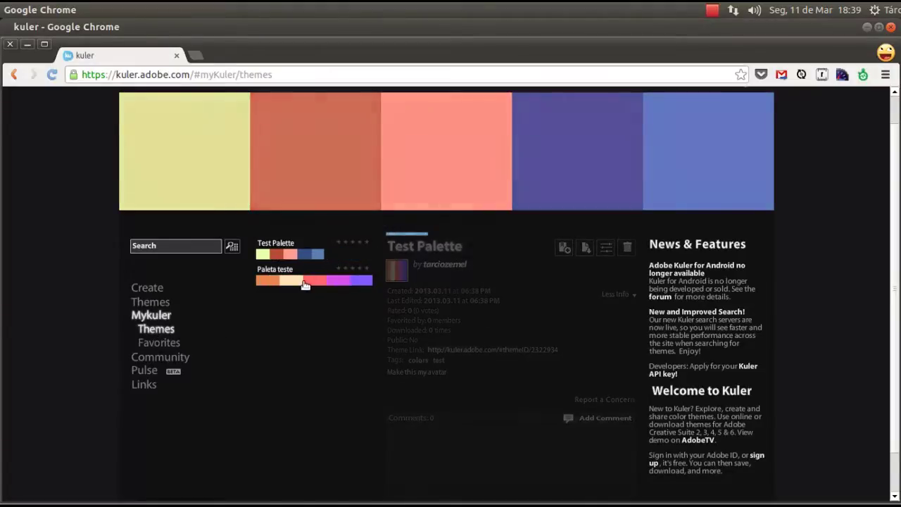
{"action": "left_click", "coordinate": [307, 255]}
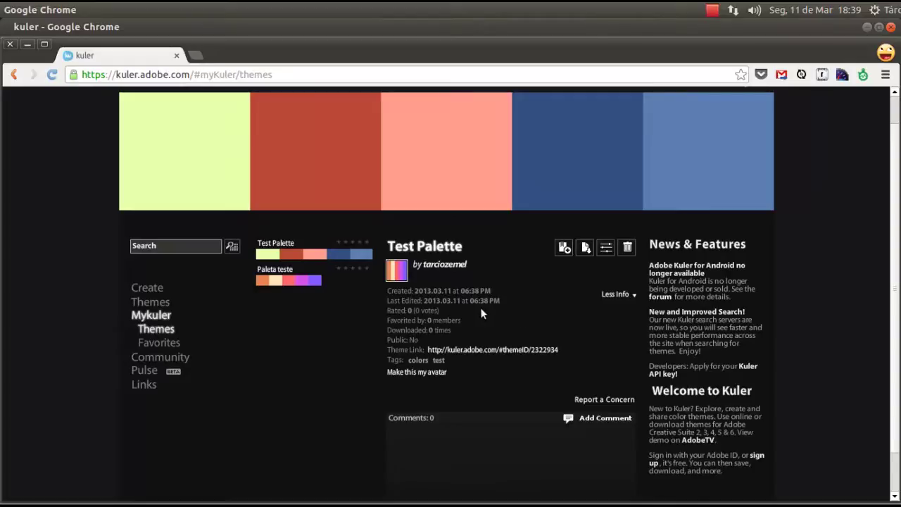
Open Test Palette via its theme link, select its web address, then load it for editing
{"action": "left_click", "coordinate": [485, 354]}
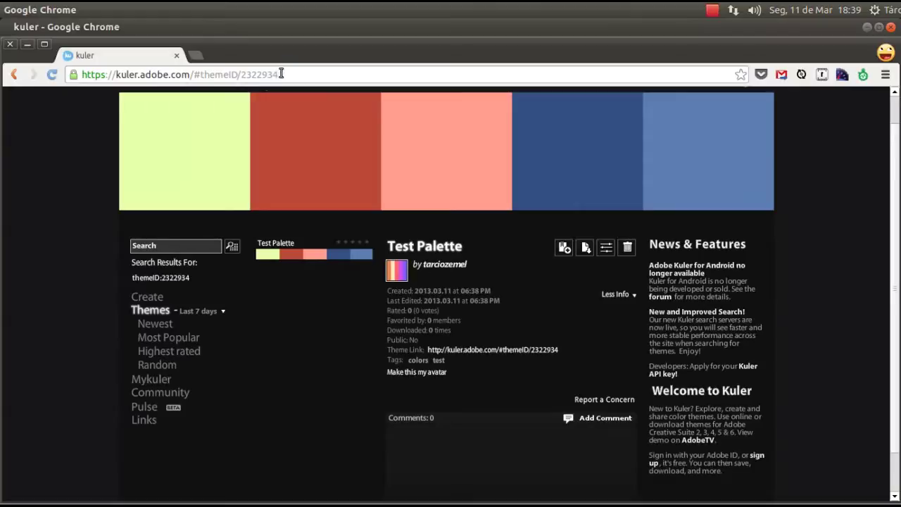
{"action": "left_click_drag", "start_coordinate": [278, 74], "coordinate": [83, 74]}
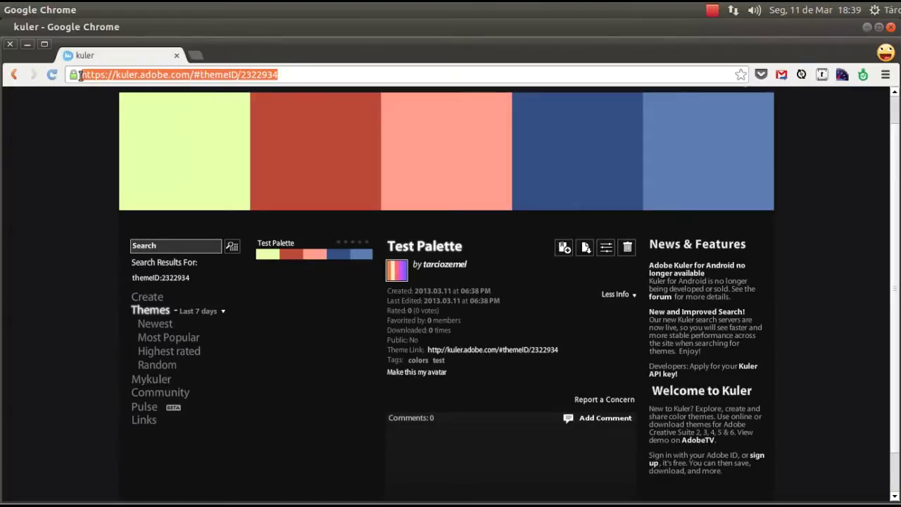
{"action": "left_click", "coordinate": [371, 76]}
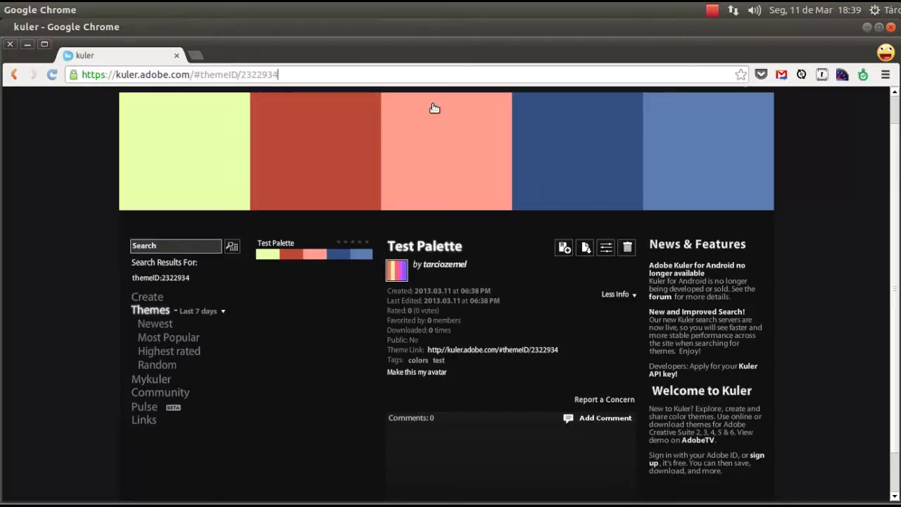
{"action": "left_click_drag", "start_coordinate": [286, 73], "coordinate": [50, 71]}
{"action": "left_click", "coordinate": [87, 180]}
{"action": "left_click", "coordinate": [265, 75]}
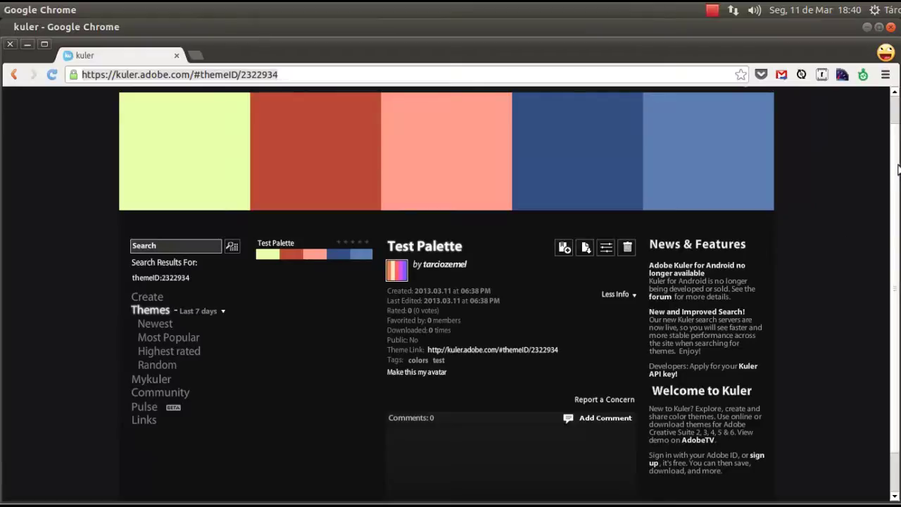
{"action": "scroll", "coordinate": [895, 167], "scroll_direction": "up", "scroll_amount": 1}
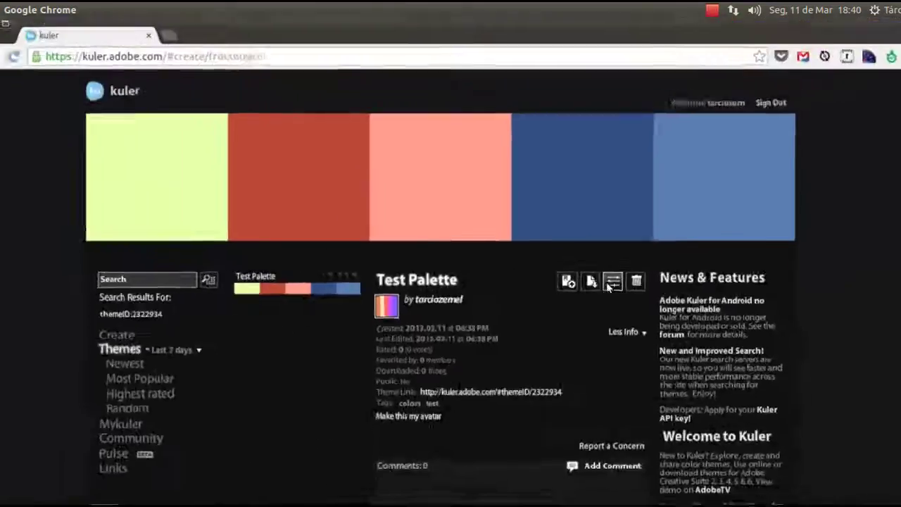
{"action": "left_click", "coordinate": [606, 285]}
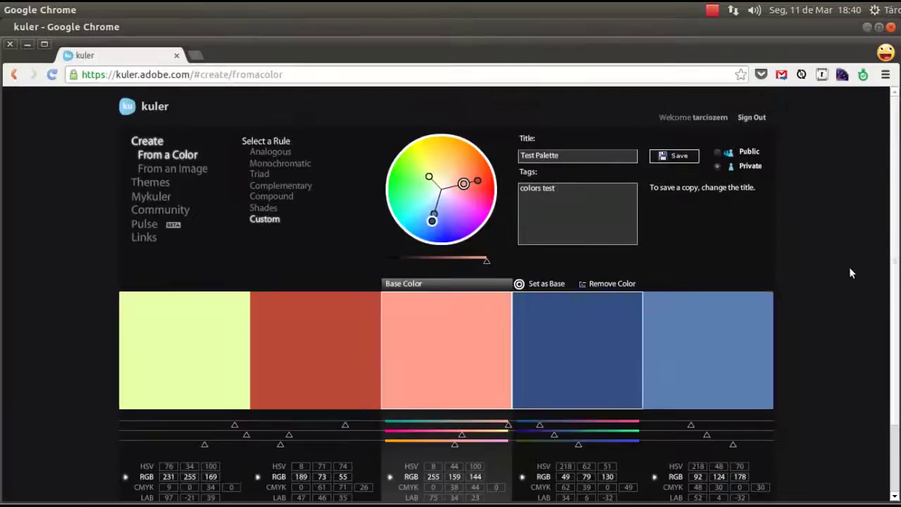
Change the first swatch from yellow to a pale green, RGB 149,210,169
{"action": "scroll", "coordinate": [848, 273], "scroll_direction": "down", "scroll_amount": 2}
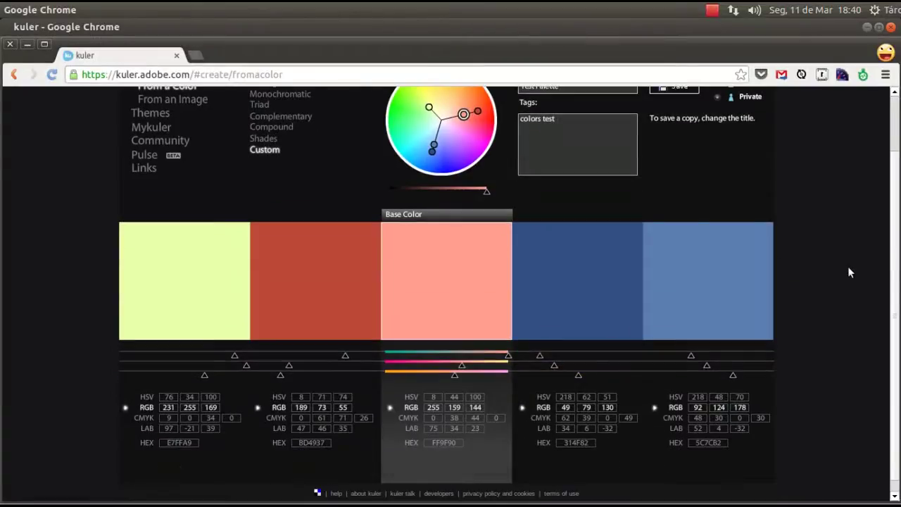
{"action": "left_click", "coordinate": [181, 286]}
{"action": "left_click_drag", "start_coordinate": [236, 356], "coordinate": [194, 355]}
{"action": "left_click_drag", "start_coordinate": [246, 366], "coordinate": [224, 366]}
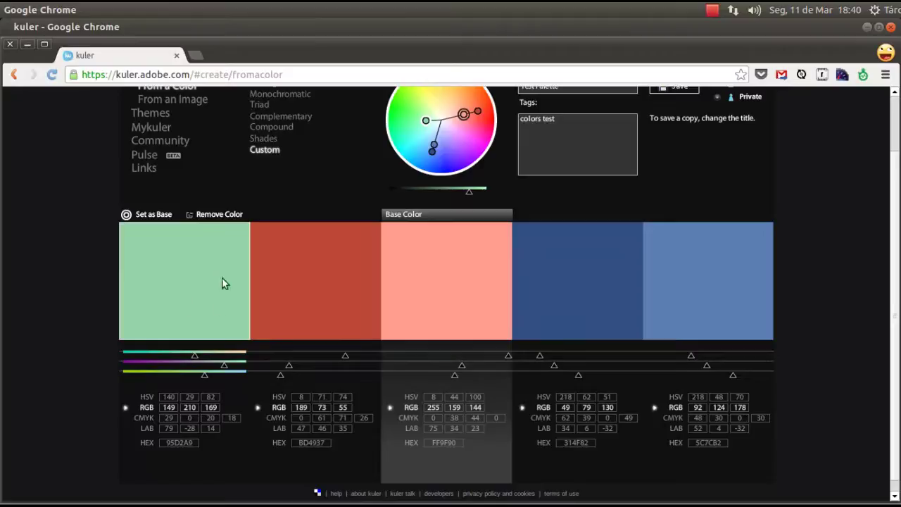
Shift the salmon base colour toward pink, FF9FBA
{"action": "left_click", "coordinate": [447, 264]}
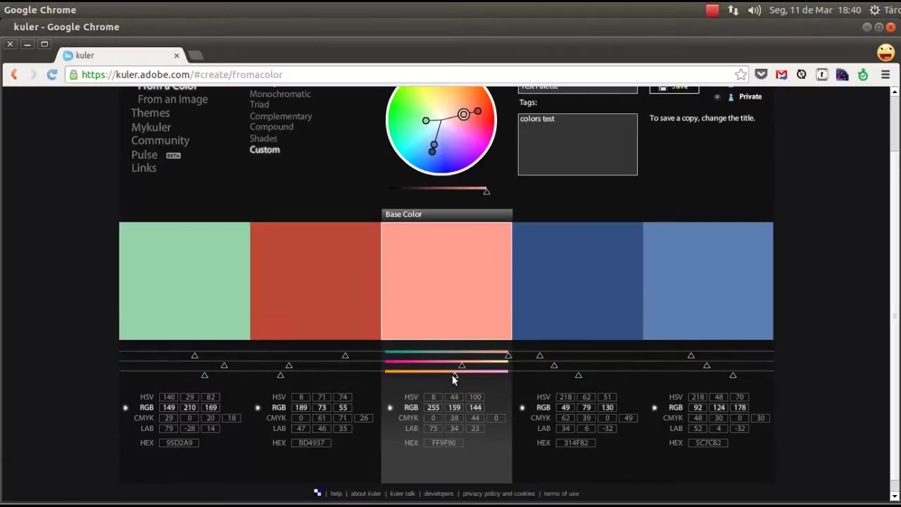
{"action": "left_click_drag", "start_coordinate": [453, 379], "coordinate": [475, 377]}
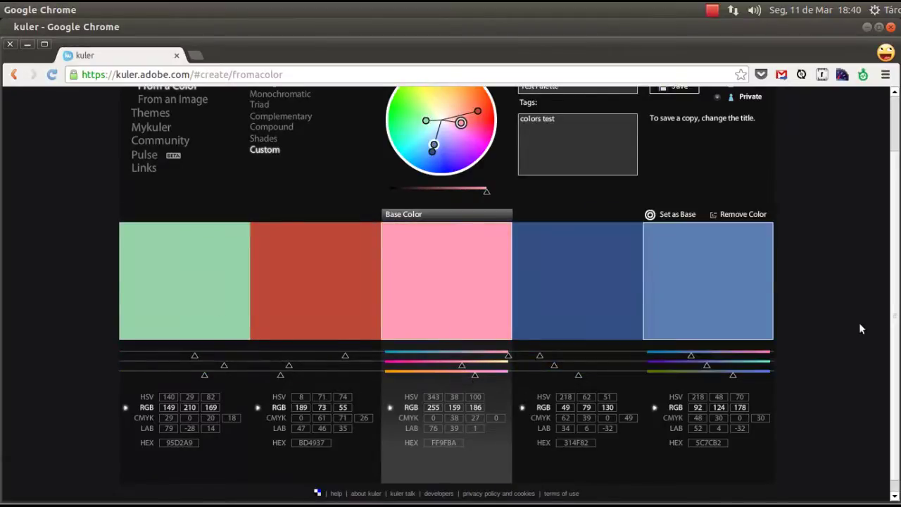
{"action": "scroll", "coordinate": [860, 329], "scroll_direction": "up", "scroll_amount": 2}
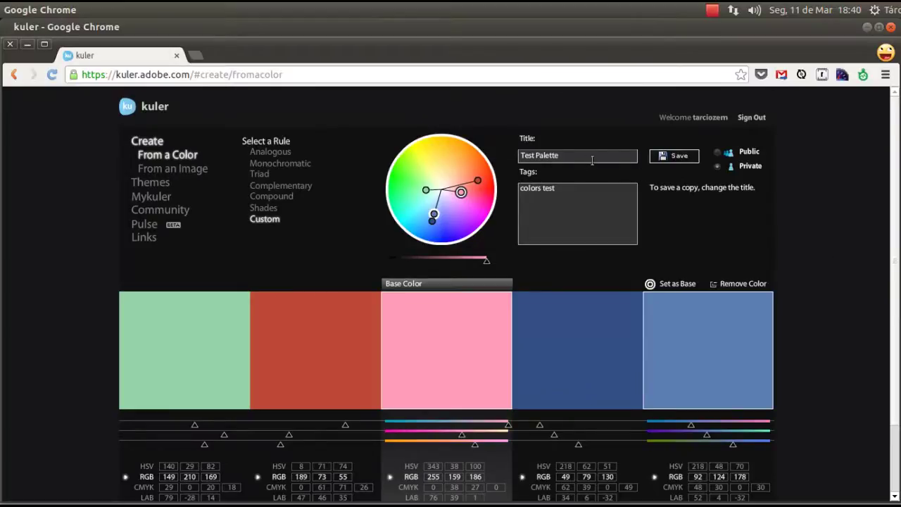
{"action": "left_click", "coordinate": [564, 156]}
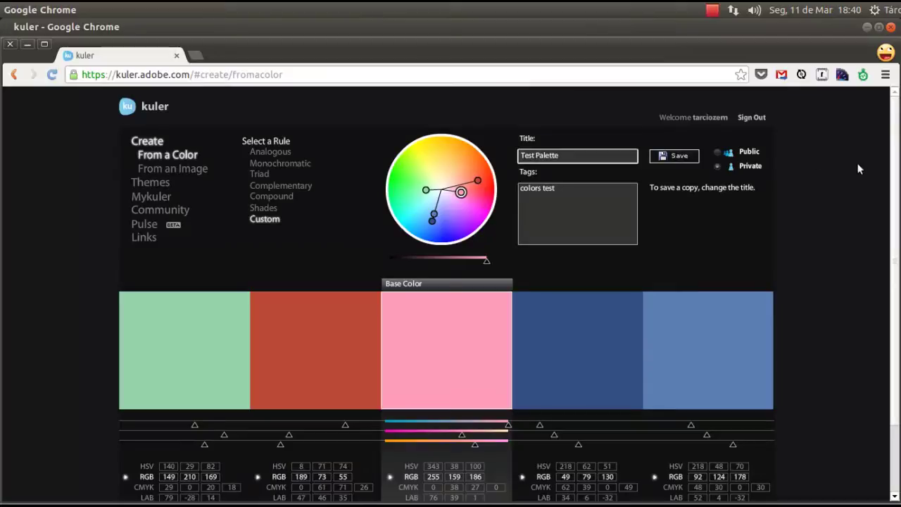
Retitle the theme 'Test Palette 2' and return to the Kuler home page
{"action": "type", "text": "2"}
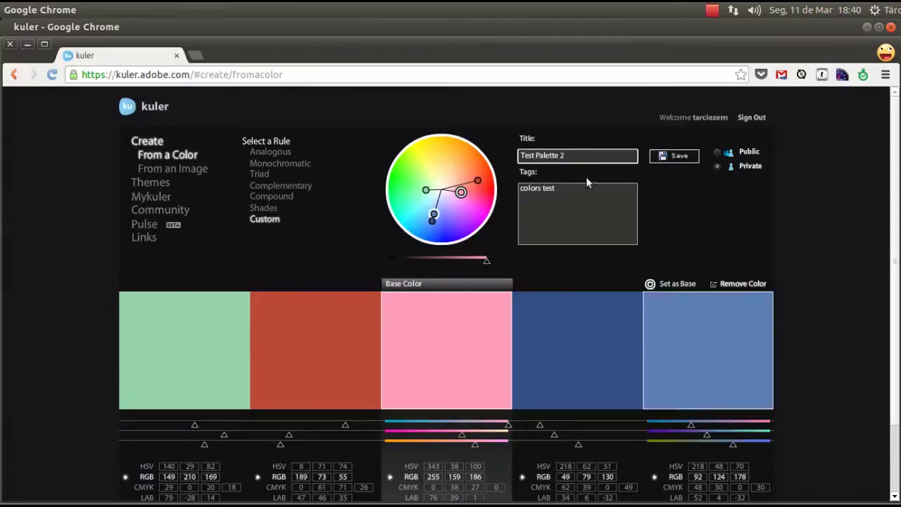
{"action": "left_click", "coordinate": [146, 107]}
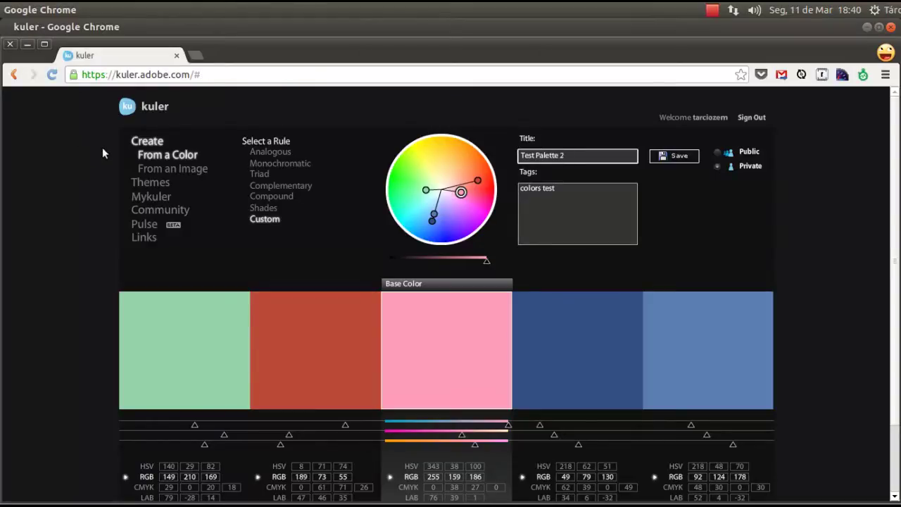
Open the Newest public themes list and scroll through it
{"action": "left_click", "coordinate": [131, 177]}
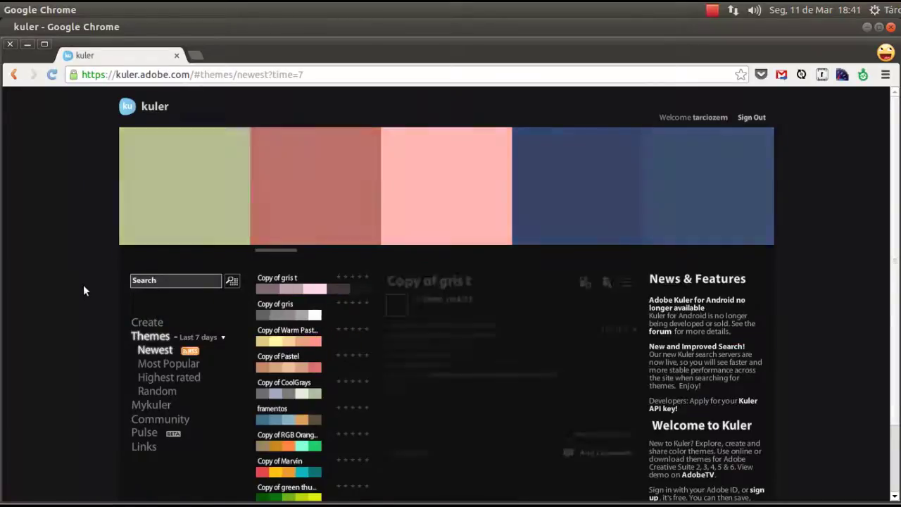
{"action": "scroll", "coordinate": [80, 275], "scroll_direction": "down", "scroll_amount": 1}
{"action": "scroll", "coordinate": [80, 271], "scroll_direction": "down", "scroll_amount": 1}
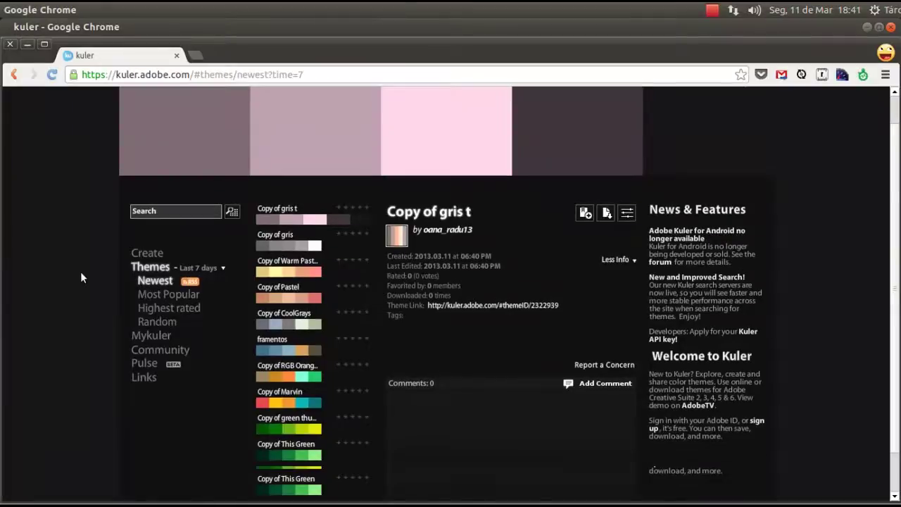
Switch the time range to Last 30 days and enlarge the Copy of gris t palette
{"action": "left_click", "coordinate": [222, 266]}
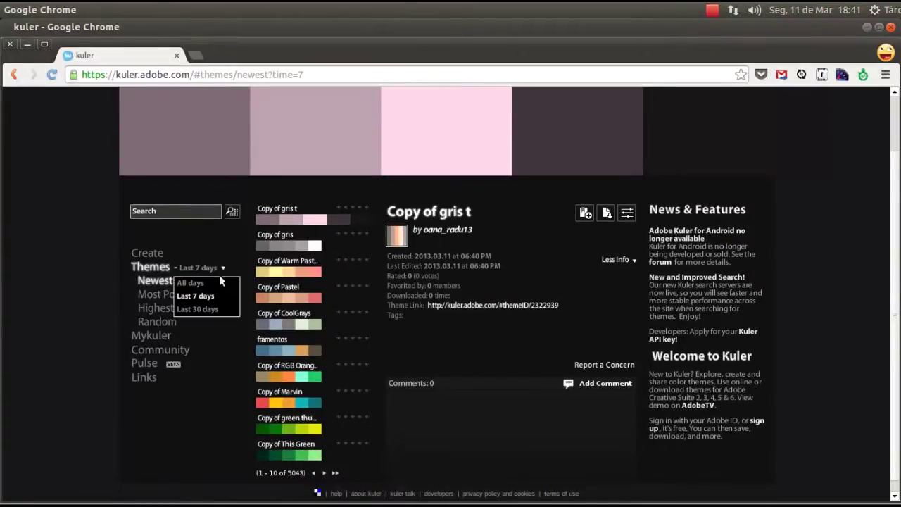
{"action": "left_click", "coordinate": [221, 309]}
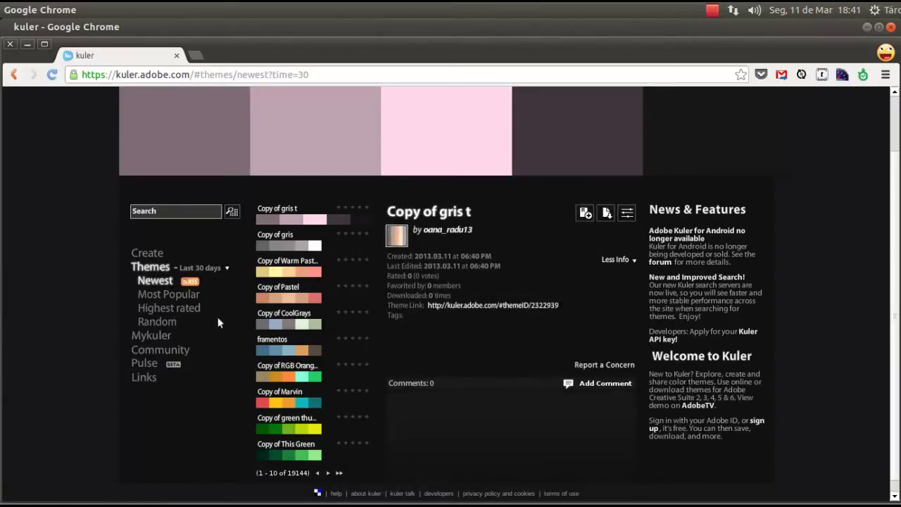
{"action": "scroll", "coordinate": [65, 307], "scroll_direction": "up", "scroll_amount": 2}
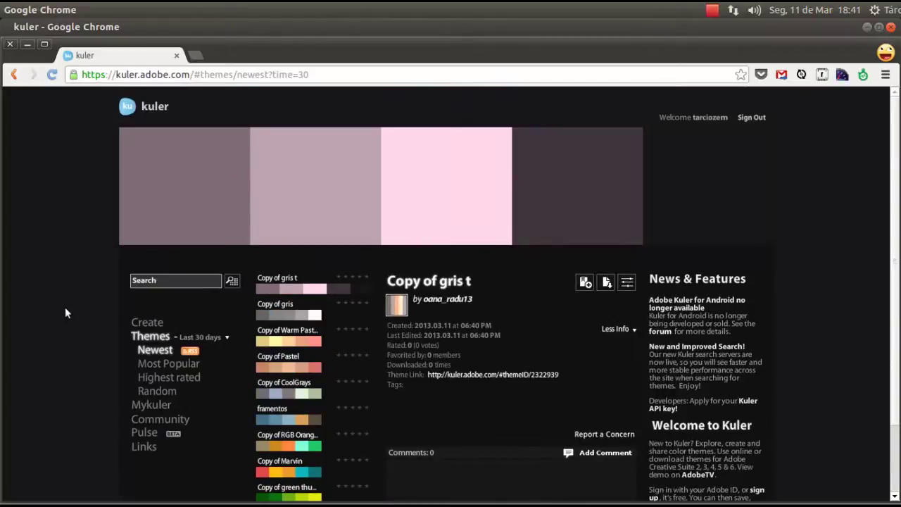
{"action": "scroll", "coordinate": [75, 309], "scroll_direction": "down", "scroll_amount": 1}
{"action": "scroll", "coordinate": [75, 309], "scroll_direction": "up", "scroll_amount": 1}
{"action": "left_click", "coordinate": [342, 171]}
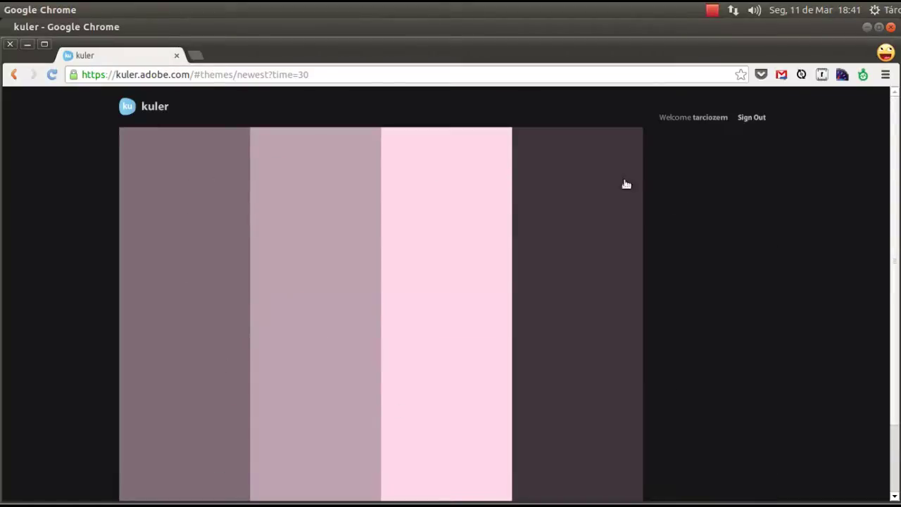
Collapse the enlarged Copy of gris t swatch panel
{"action": "left_click", "coordinate": [451, 152]}
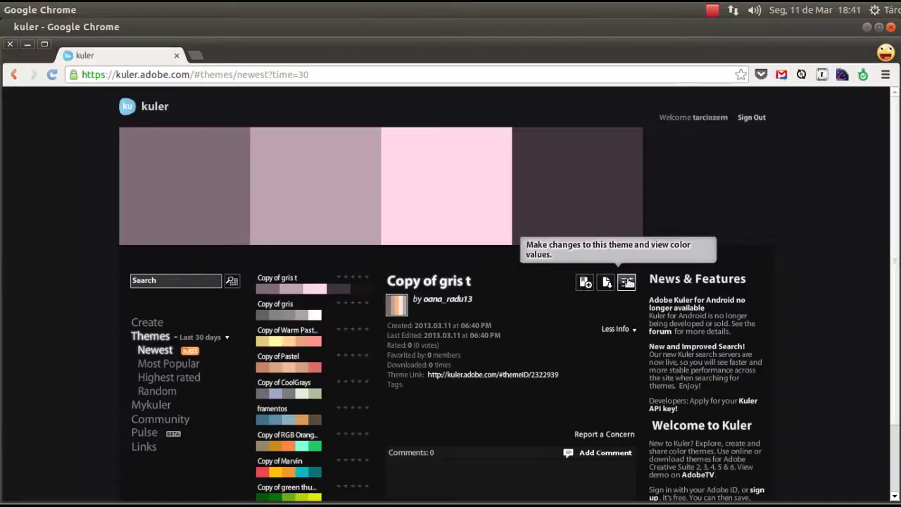
Edit Copy of gris t: pinker second, greenish fourth, dark green fifth, bluer first colour
{"action": "left_click", "coordinate": [625, 281]}
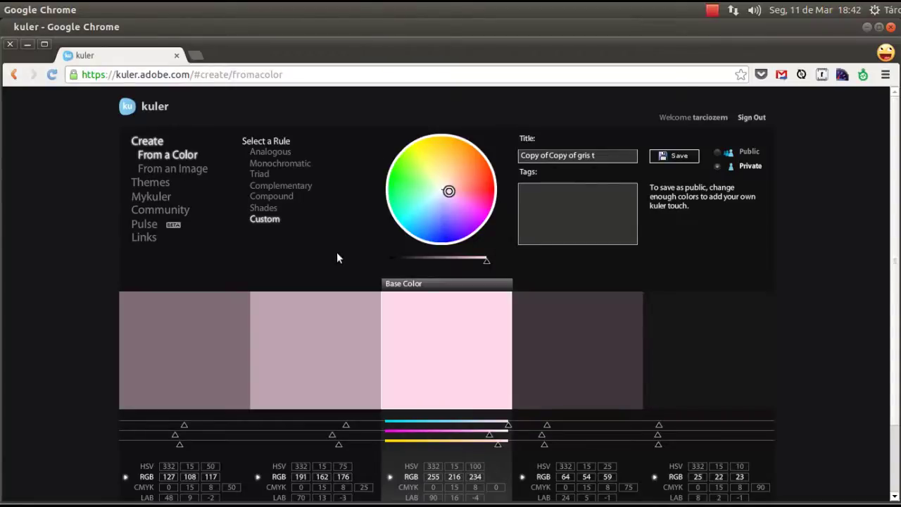
{"action": "left_click", "coordinate": [333, 347]}
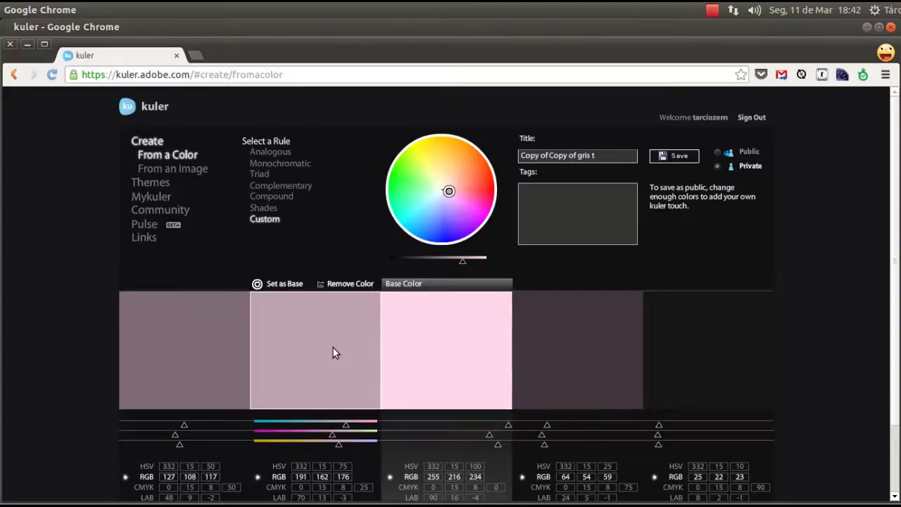
{"action": "left_click_drag", "start_coordinate": [333, 433], "coordinate": [313, 435]}
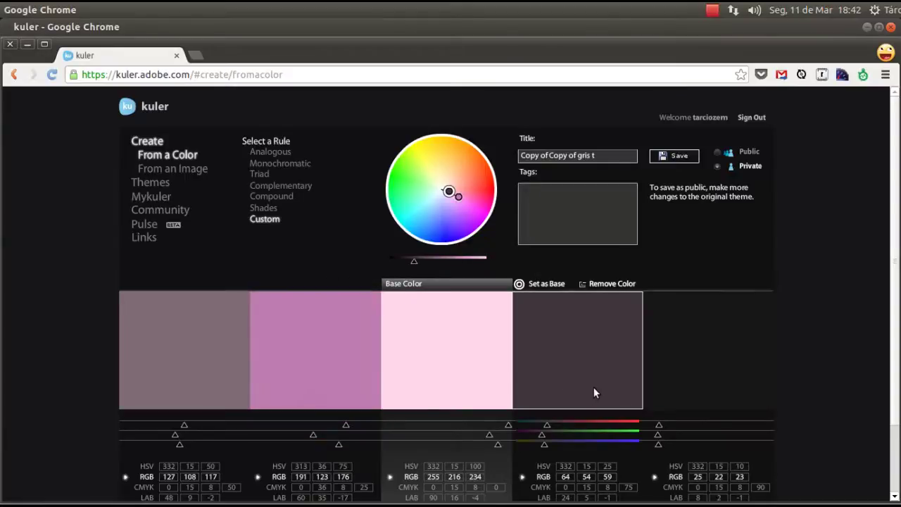
{"action": "left_click_drag", "start_coordinate": [541, 434], "coordinate": [549, 437]}
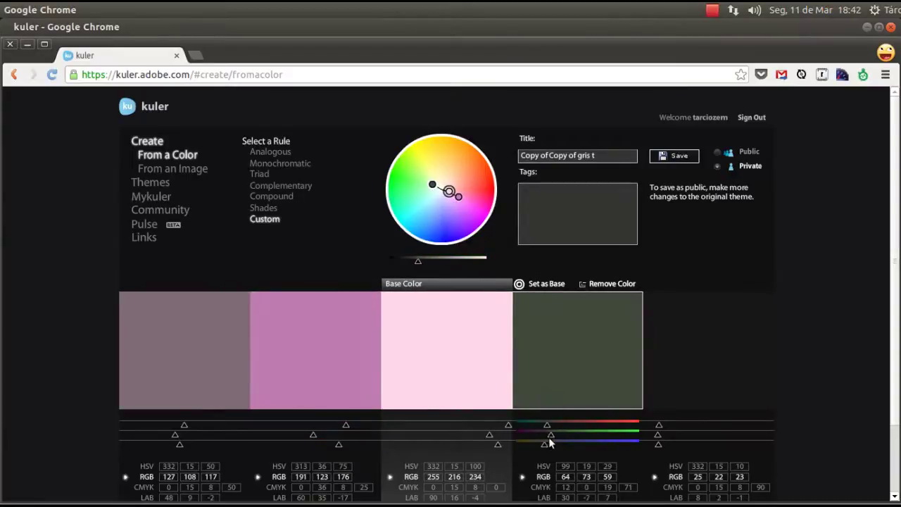
{"action": "left_click_drag", "start_coordinate": [658, 434], "coordinate": [671, 435]}
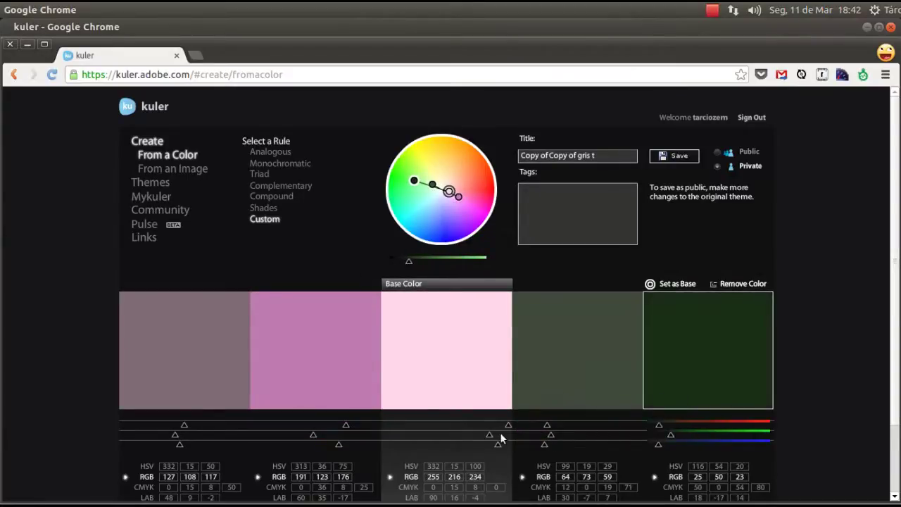
{"action": "left_click_drag", "start_coordinate": [180, 444], "coordinate": [195, 450]}
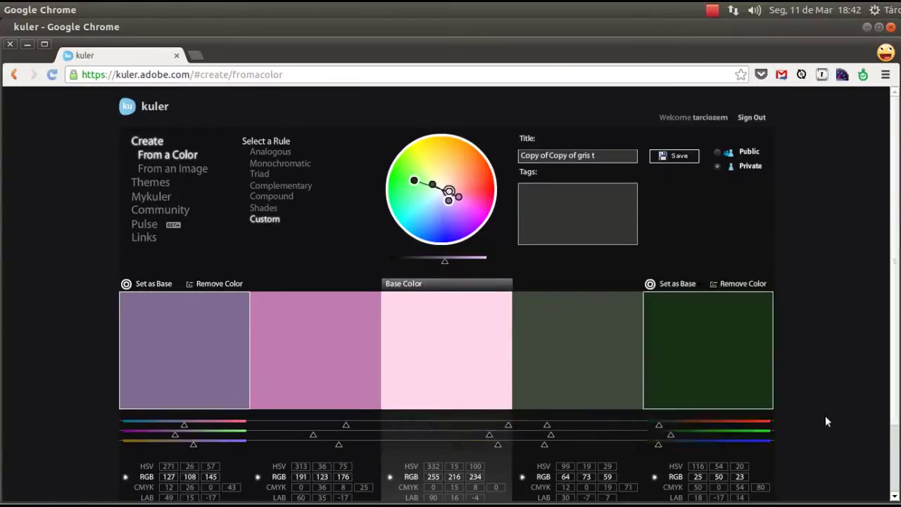
Retitle the theme 'Another test' and save it as a public theme
{"action": "left_click", "coordinate": [593, 155]}
{"action": "key", "text": "BackSpace"}
{"action": "key", "text": "BackSpace"}
{"action": "key", "text": "BackSpace"}
{"action": "type", "text": "Another test"}
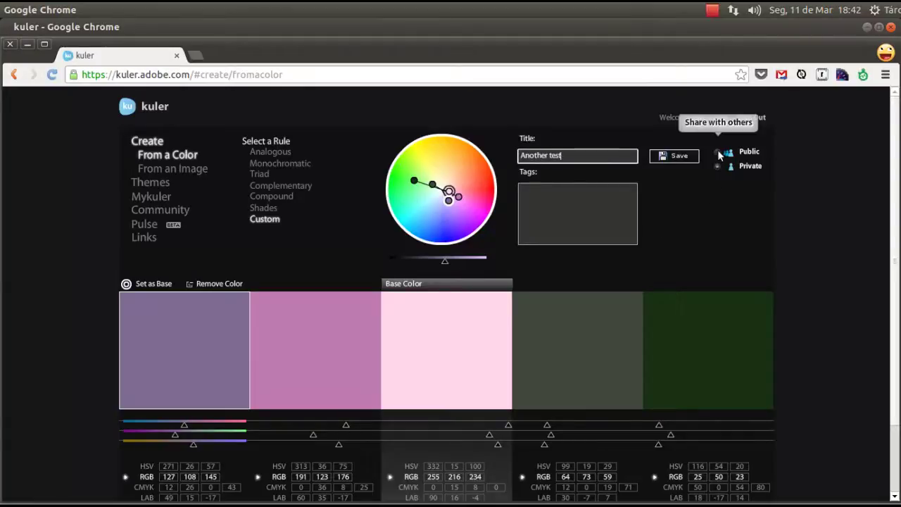
{"action": "left_click", "coordinate": [686, 155]}
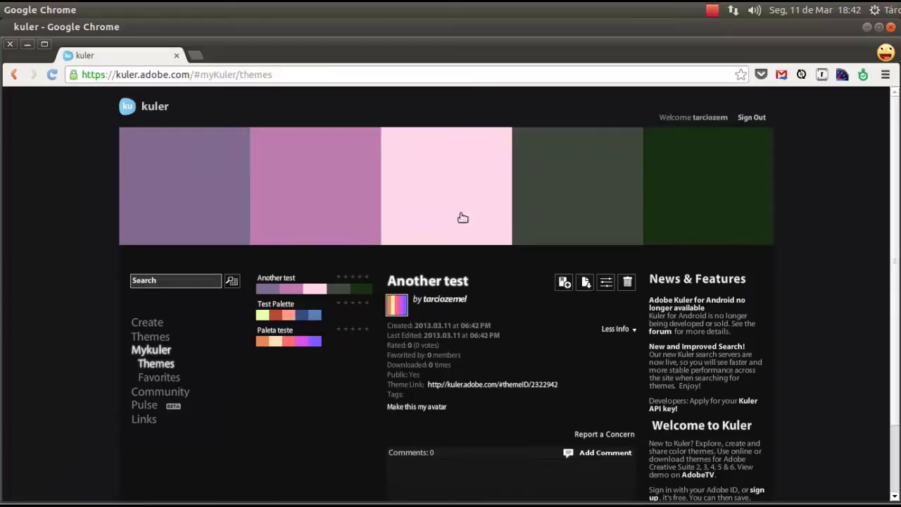
Preview the saved Test Palette and Paleta teste themes, then open the Newest themes list
{"action": "left_click", "coordinate": [317, 314]}
{"action": "left_click", "coordinate": [311, 343]}
{"action": "left_click", "coordinate": [303, 289]}
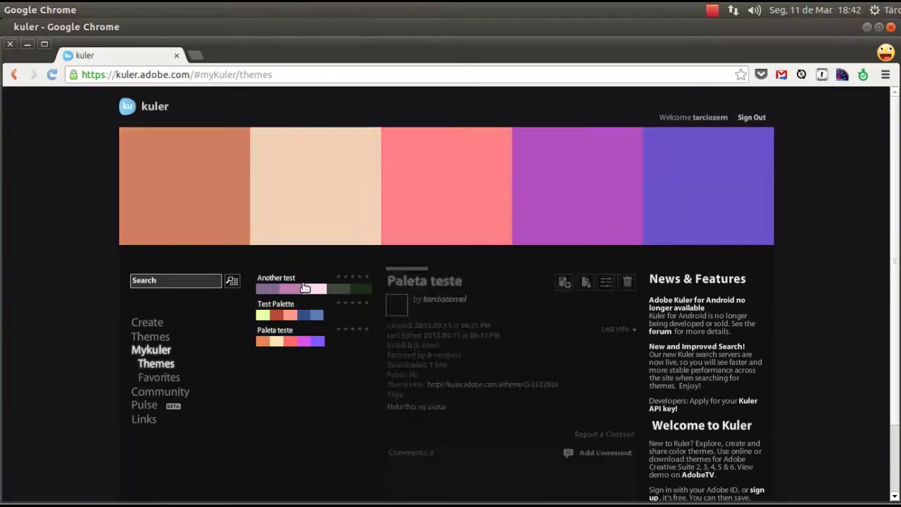
{"action": "left_click", "coordinate": [171, 337]}
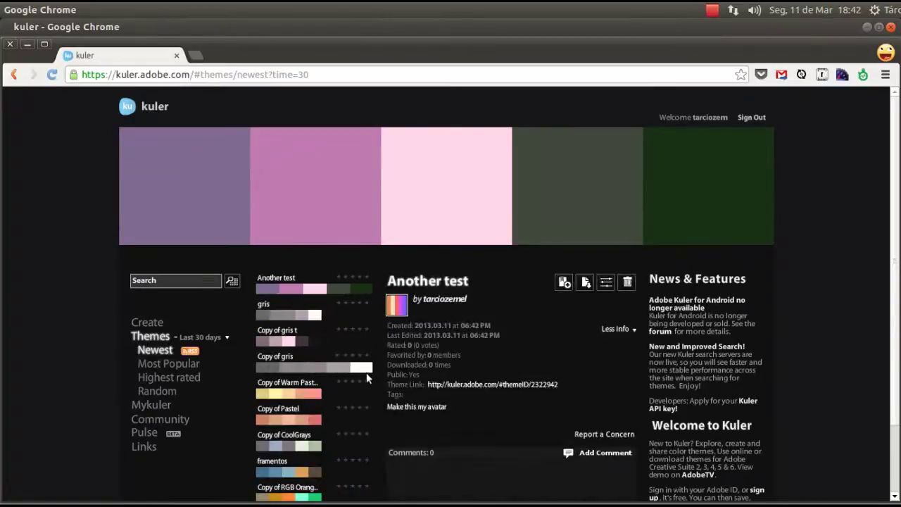
{"action": "scroll", "coordinate": [473, 375], "scroll_direction": "down", "scroll_amount": 3}
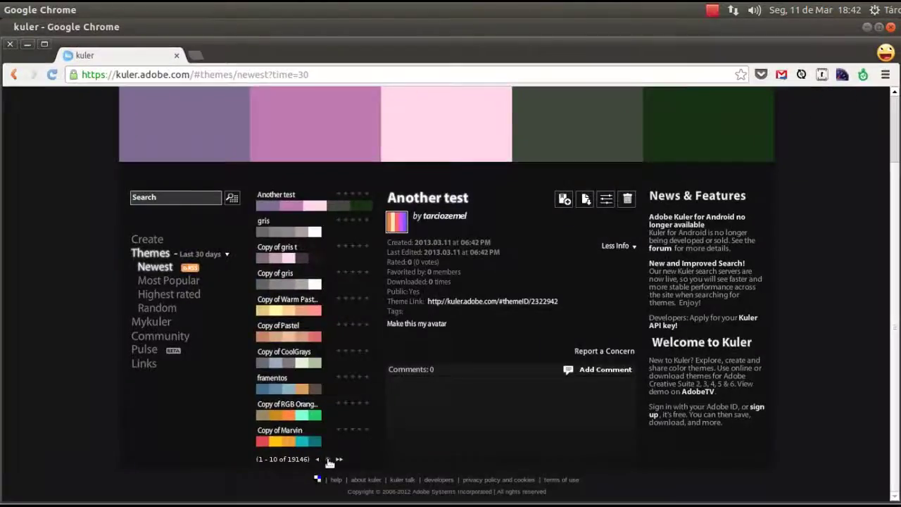
Page the newest themes forward to items 51–60 and preview the Ekuanitshit theme
{"action": "left_click", "coordinate": [328, 459]}
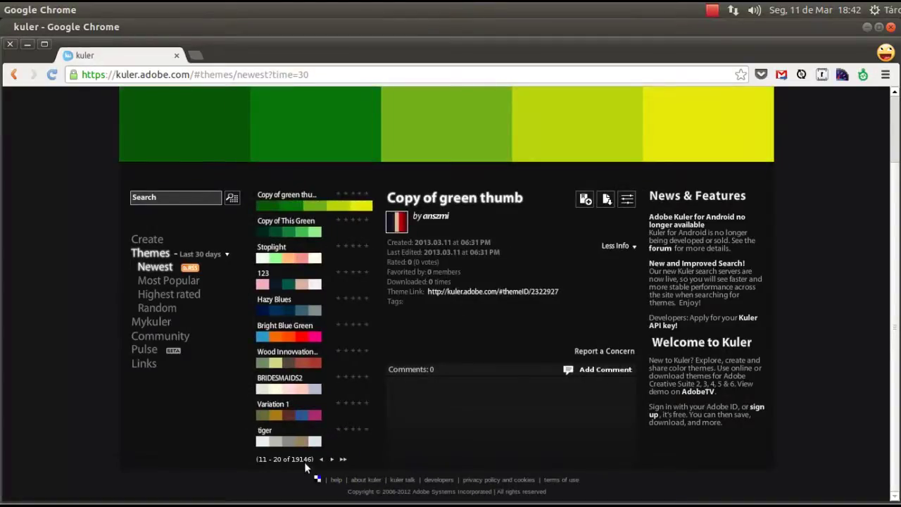
{"action": "left_click", "coordinate": [332, 459]}
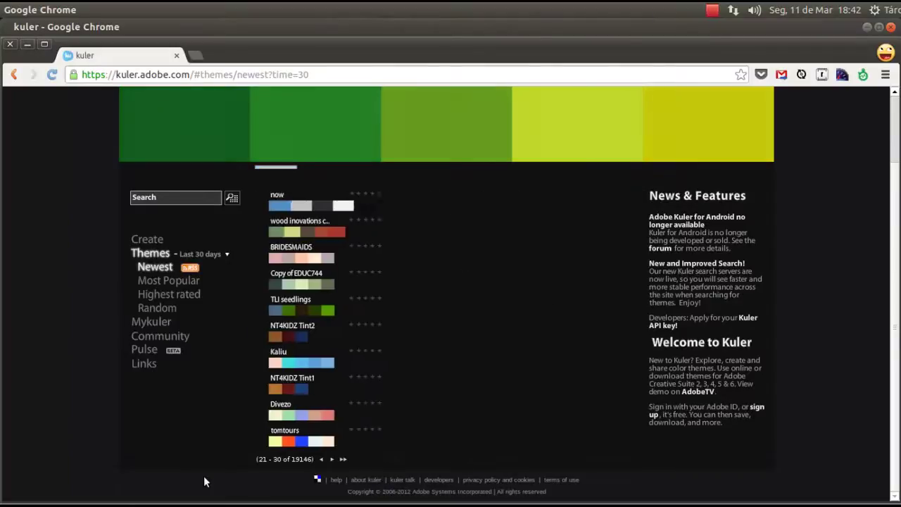
{"action": "left_click", "coordinate": [332, 460]}
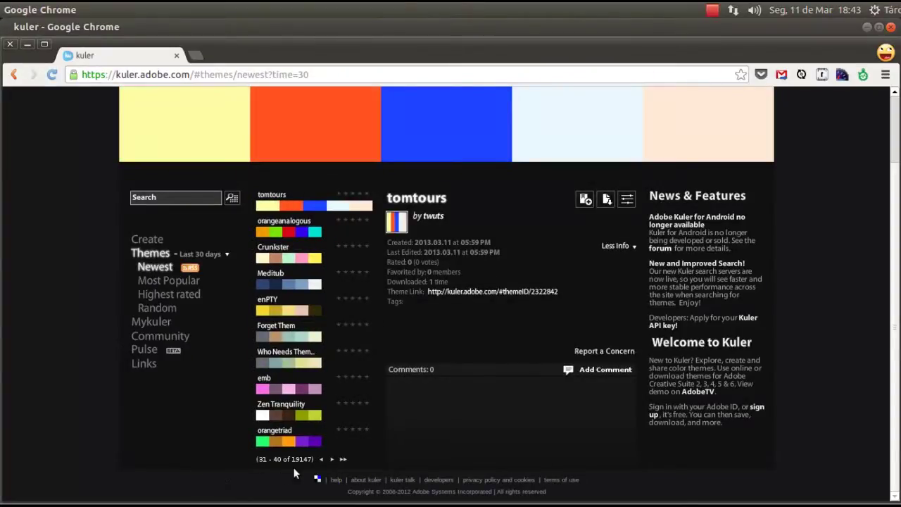
{"action": "left_click", "coordinate": [332, 459]}
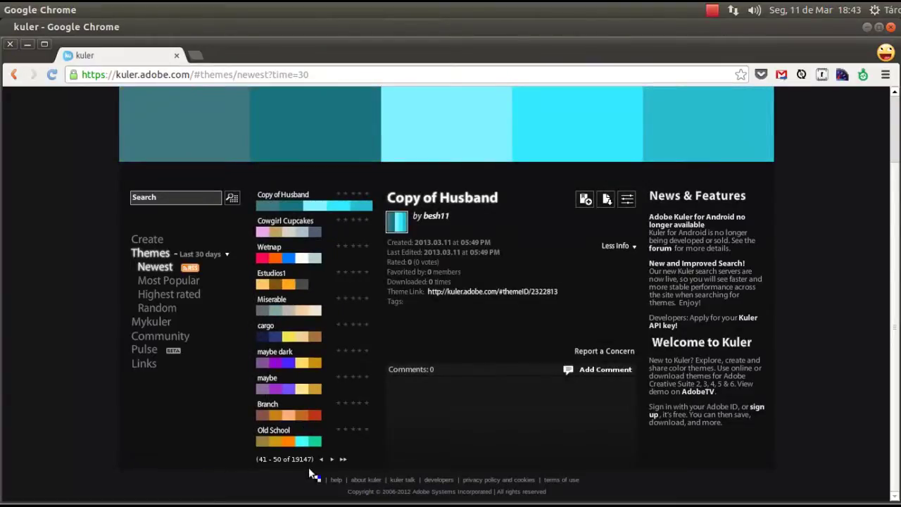
{"action": "left_click", "coordinate": [333, 459]}
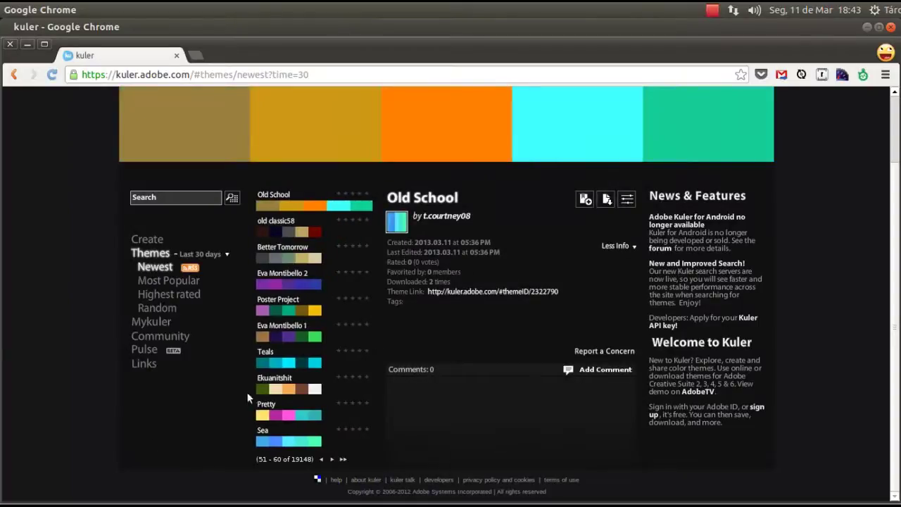
{"action": "left_click", "coordinate": [246, 391]}
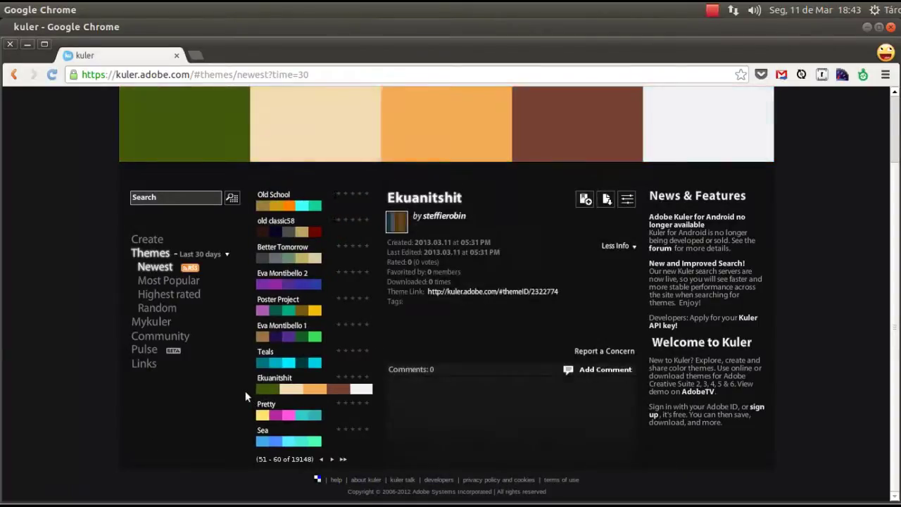
Advance to themes 61–70 and enlarge the portfolio theme's colours page-wide
{"action": "scroll", "coordinate": [844, 313], "scroll_direction": "up", "scroll_amount": 3}
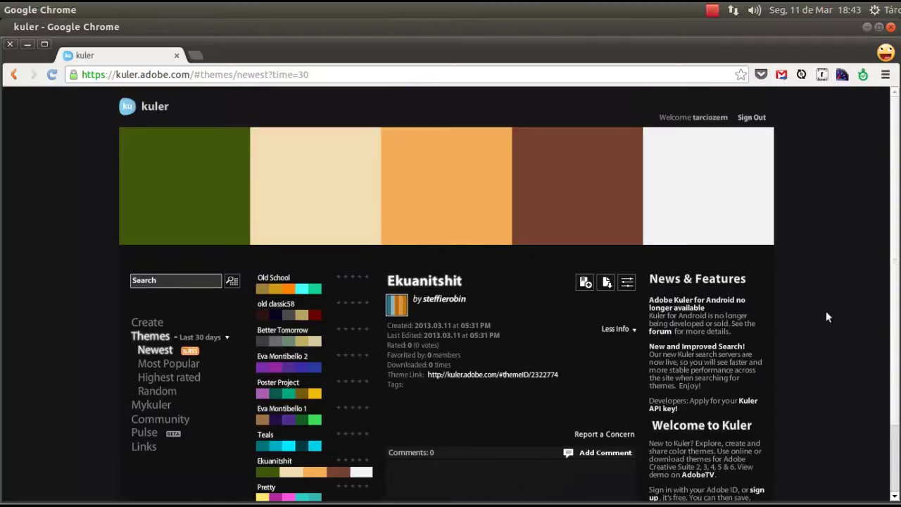
{"action": "scroll", "coordinate": [816, 316], "scroll_direction": "down", "scroll_amount": 2}
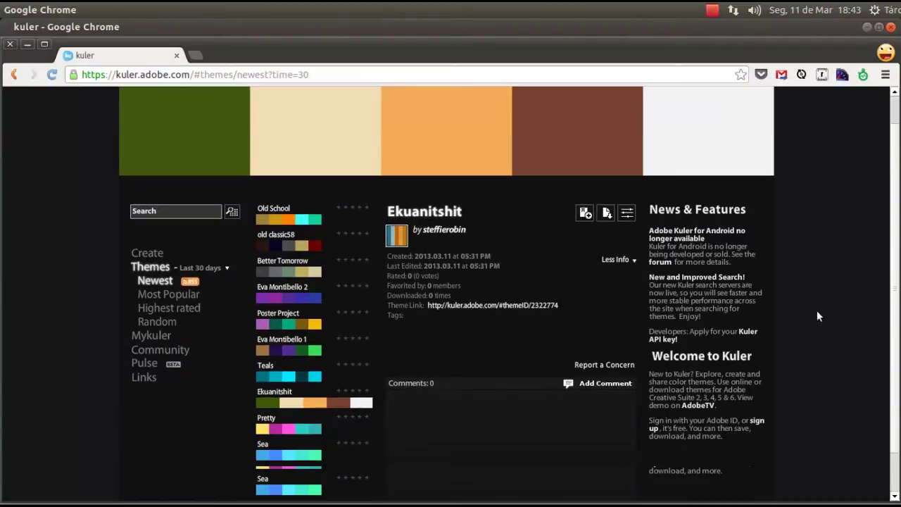
{"action": "scroll", "coordinate": [816, 313], "scroll_direction": "down", "scroll_amount": 1}
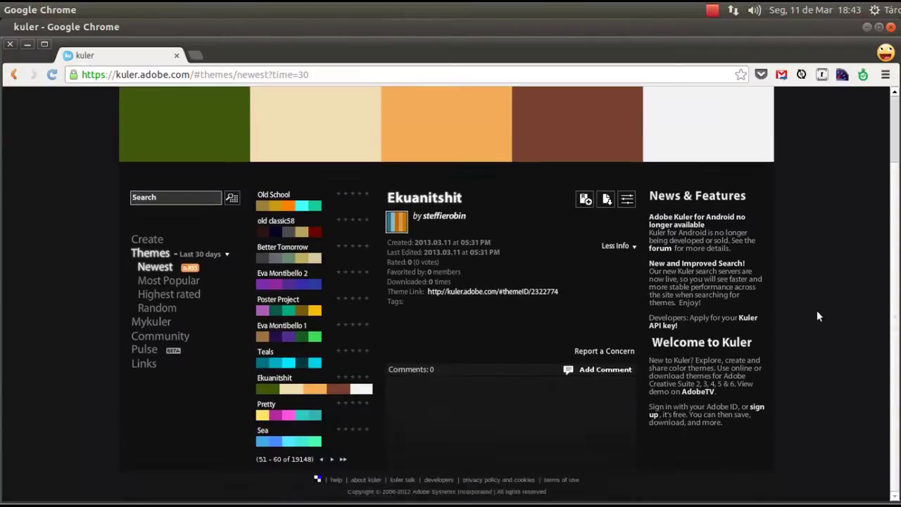
{"action": "left_click", "coordinate": [332, 459]}
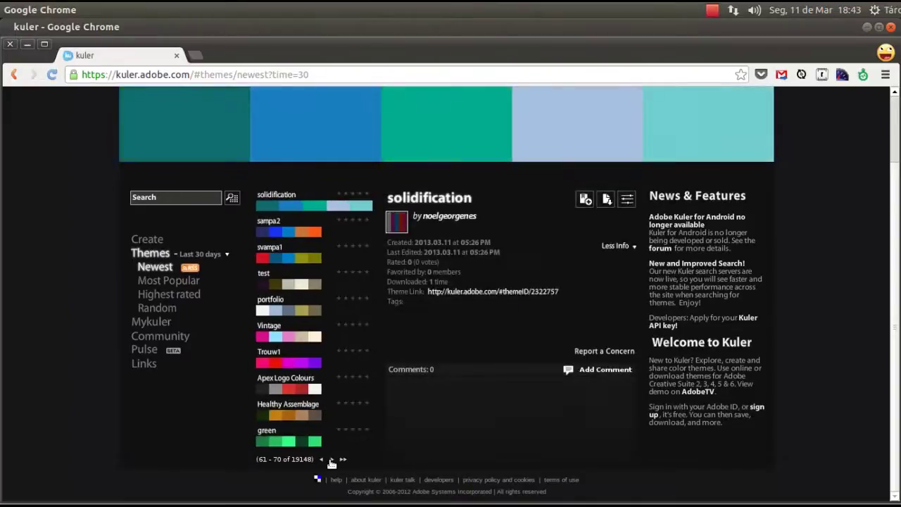
{"action": "left_click", "coordinate": [308, 314]}
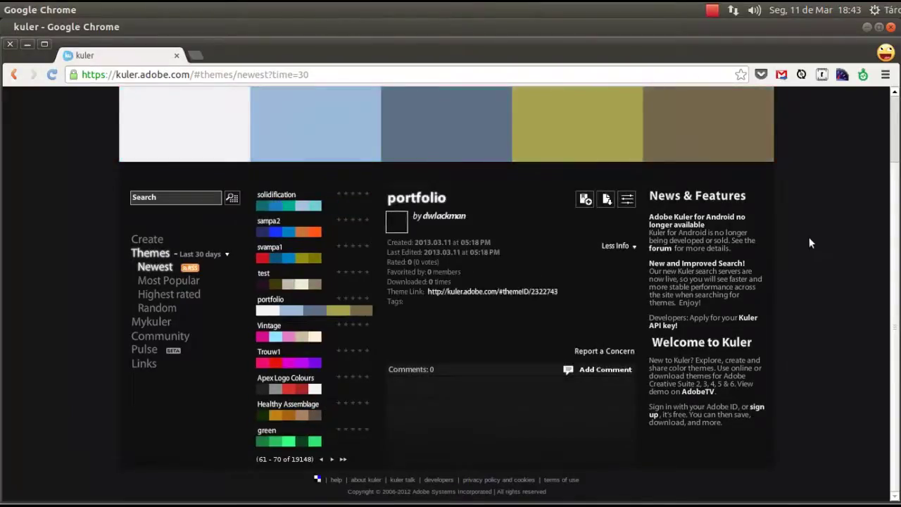
{"action": "scroll", "coordinate": [554, 207], "scroll_direction": "up", "scroll_amount": 2}
{"action": "left_click", "coordinate": [428, 200]}
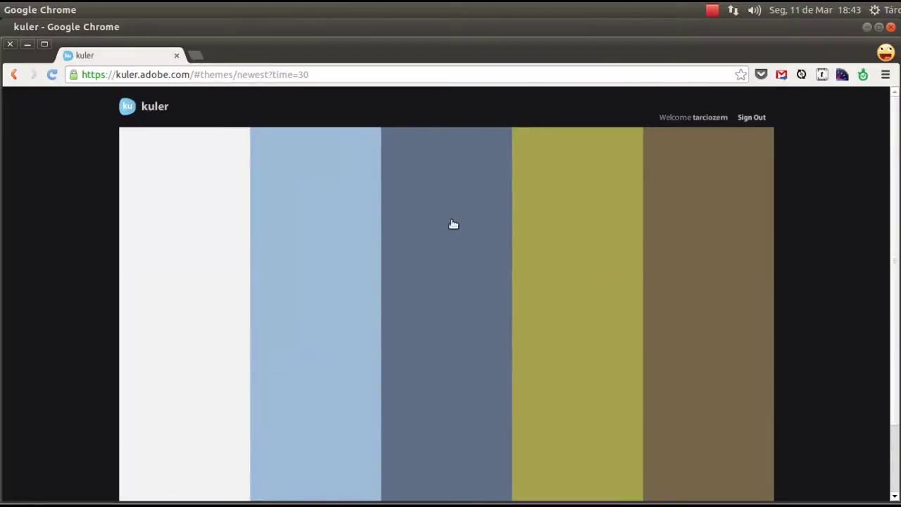
Collapse the enlarged banner and rate the portfolio theme four stars
{"action": "left_click", "coordinate": [445, 180]}
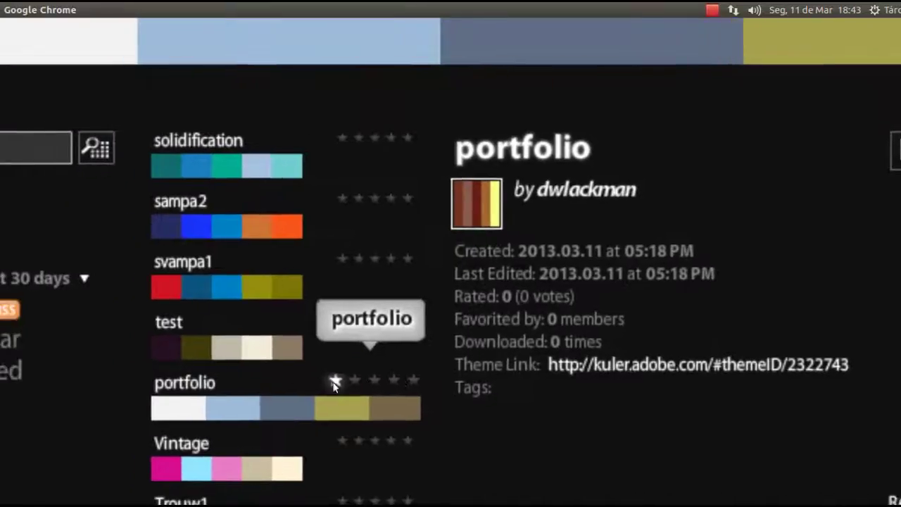
{"action": "left_click", "coordinate": [360, 382]}
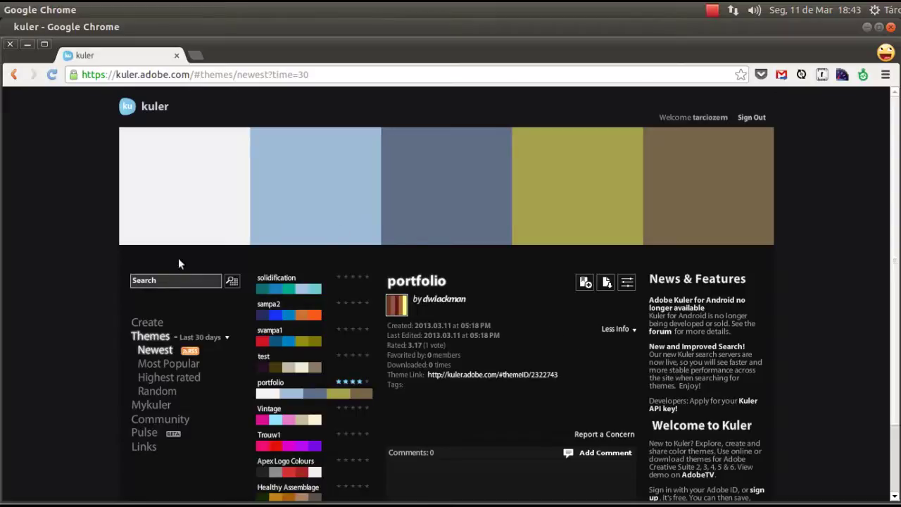
List the highest-rated themes and briefly enlarge the Salmon on Ice colours
{"action": "left_click", "coordinate": [148, 378]}
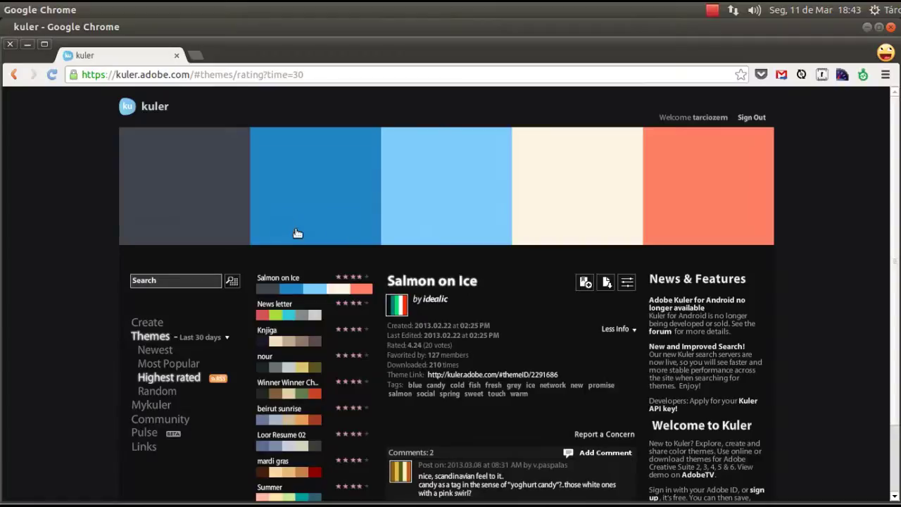
{"action": "left_click", "coordinate": [482, 185]}
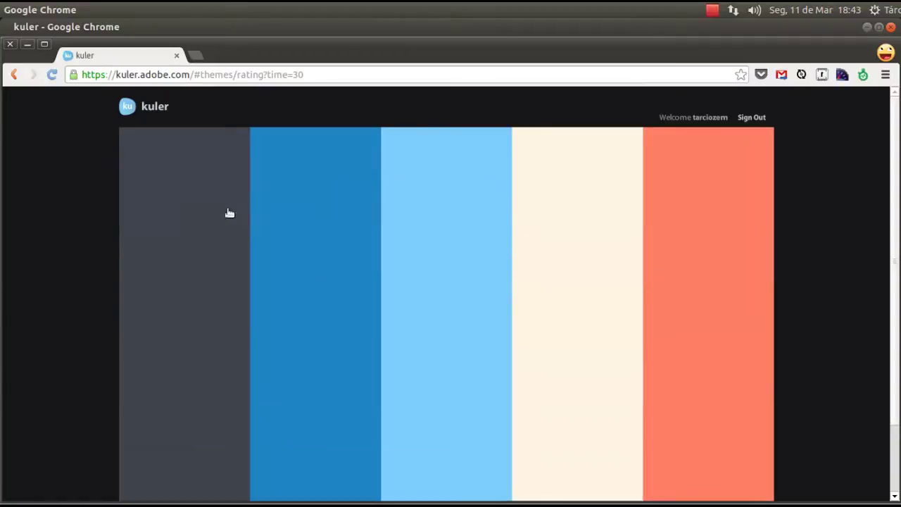
{"action": "left_click", "coordinate": [461, 180]}
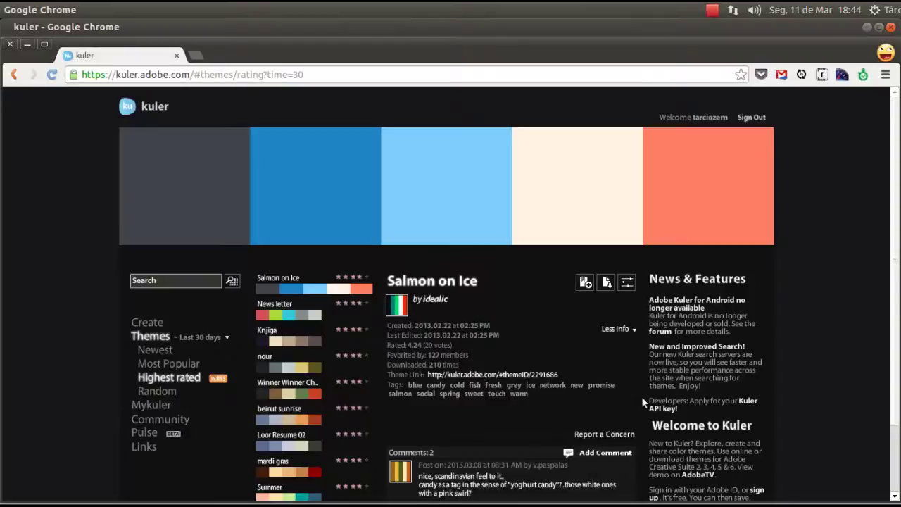
{"action": "scroll", "coordinate": [641, 396], "scroll_direction": "down", "scroll_amount": 3}
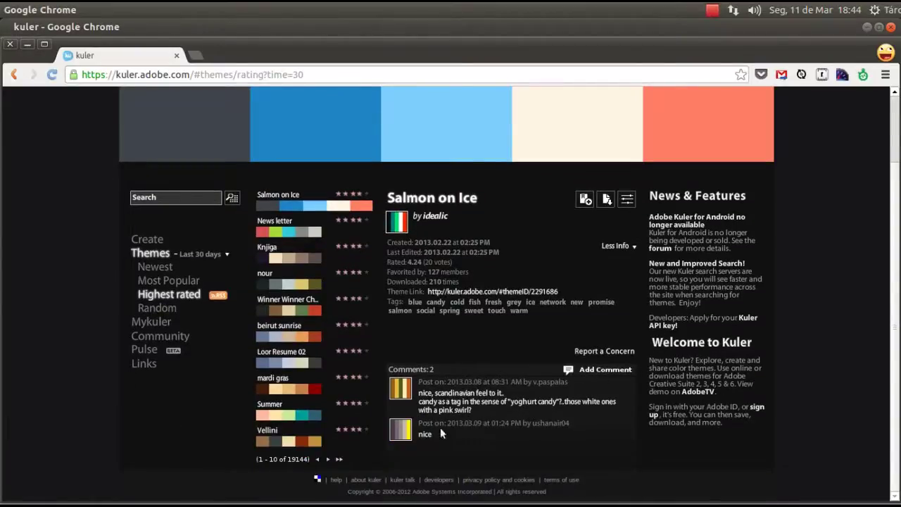
Post the comment 'Very nice palette! Very very cool! ;-)' on Salmon on Ice
{"action": "left_click", "coordinate": [598, 370]}
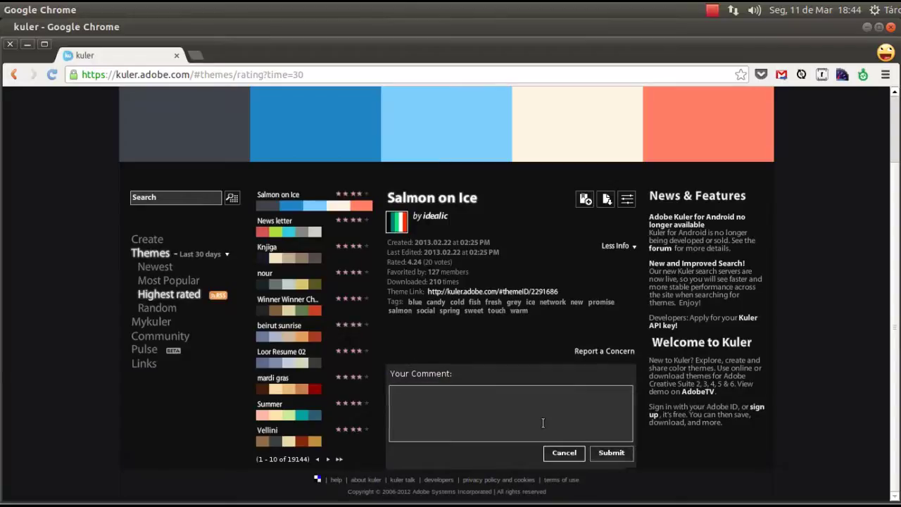
{"action": "left_click", "coordinate": [541, 423]}
{"action": "type", "text": "Very nice pa"}
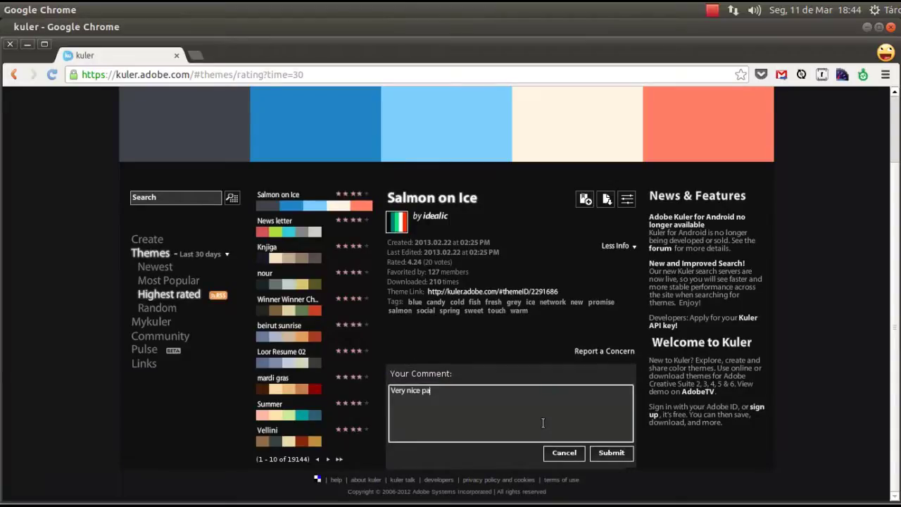
{"action": "type", "text": "lette! Very"}
{"action": "type", "text": " very cool! ;-)"}
{"action": "left_click", "coordinate": [618, 456]}
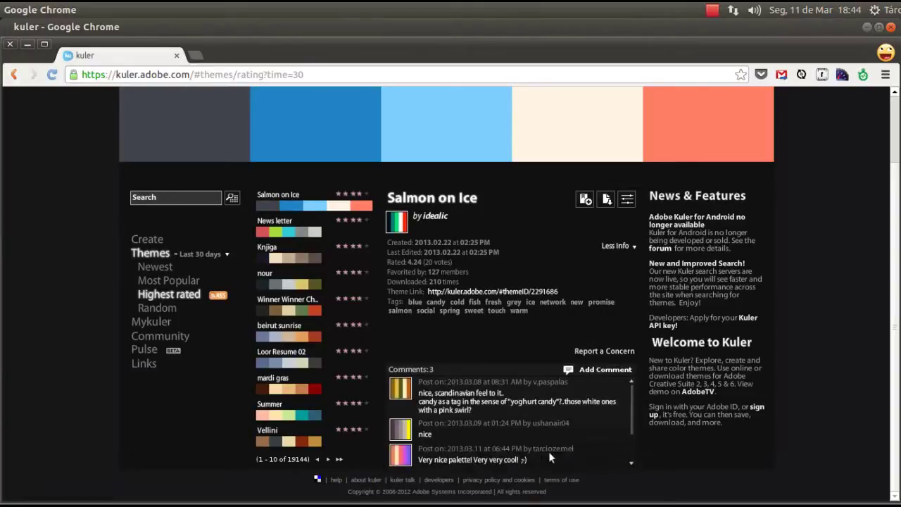
{"action": "scroll", "coordinate": [566, 459], "scroll_direction": "down", "scroll_amount": 2}
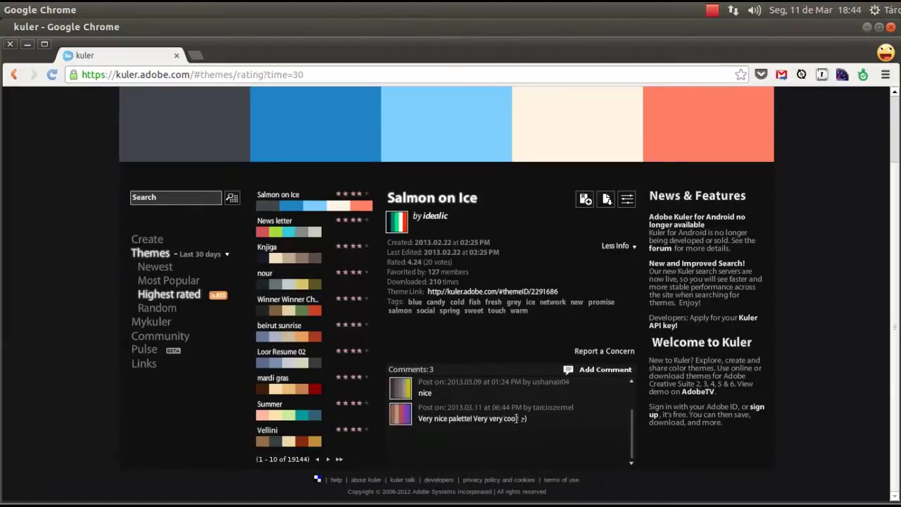
{"action": "scroll", "coordinate": [781, 380], "scroll_direction": "up", "scroll_amount": 2}
{"action": "scroll", "coordinate": [788, 376], "scroll_direction": "up", "scroll_amount": 1}
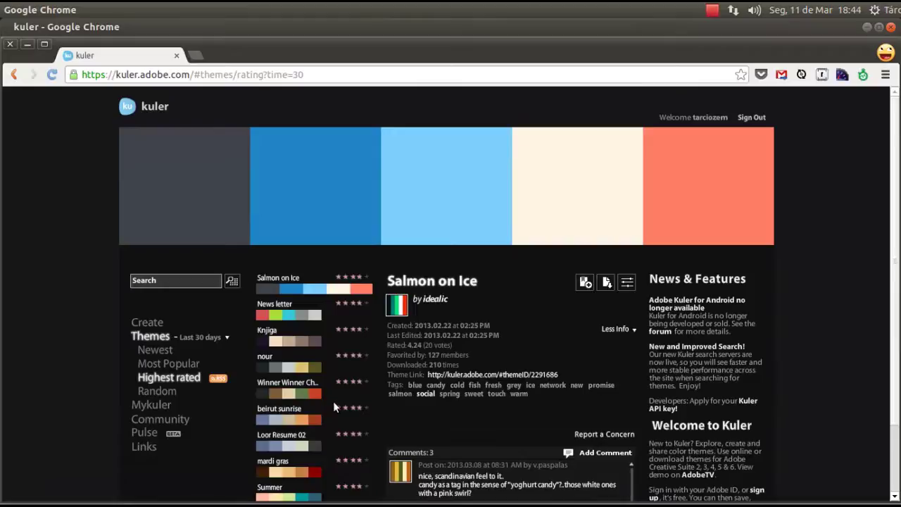
Switch to Random themes and page forward to items 61–70
{"action": "left_click", "coordinate": [167, 390]}
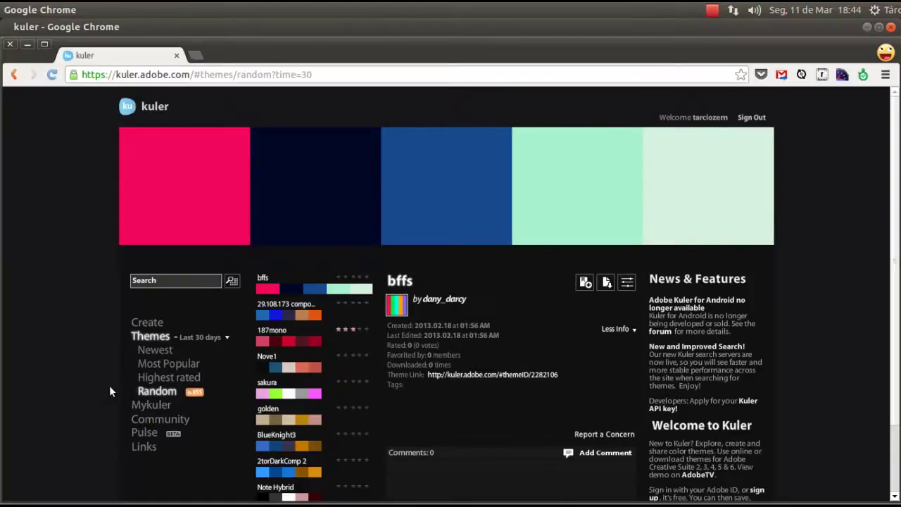
{"action": "scroll", "coordinate": [109, 385], "scroll_direction": "down", "scroll_amount": 3}
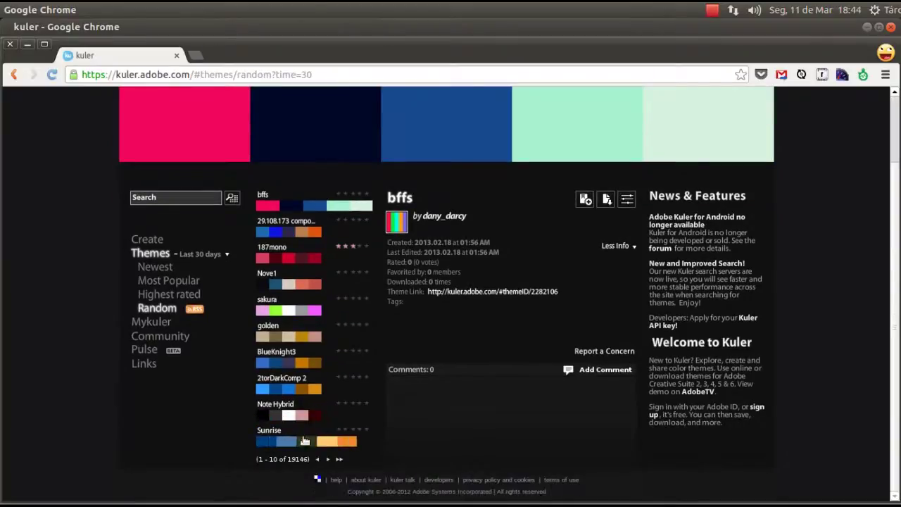
{"action": "left_click", "coordinate": [327, 459]}
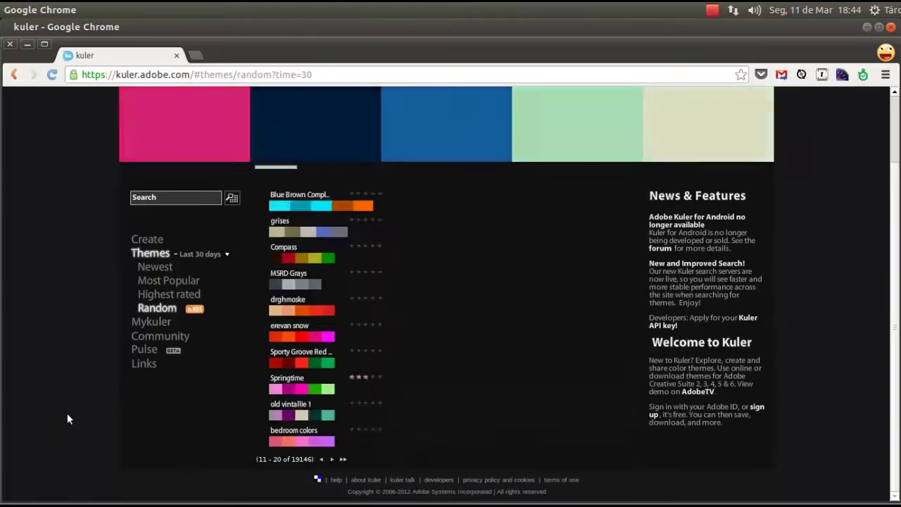
{"action": "left_click", "coordinate": [333, 461]}
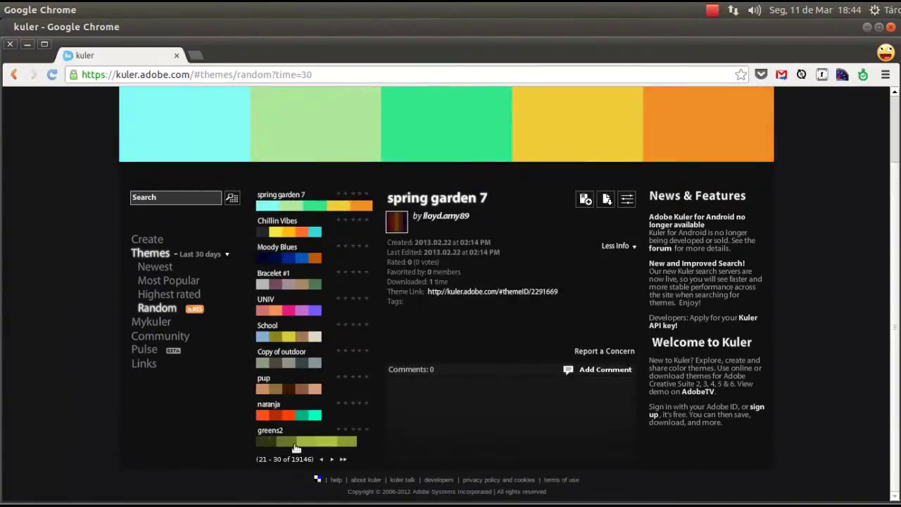
{"action": "left_click", "coordinate": [331, 459]}
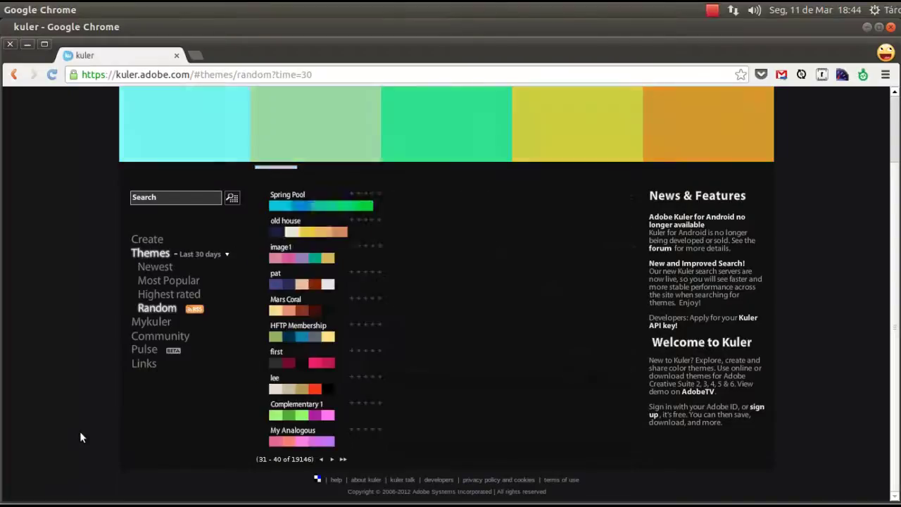
{"action": "left_click", "coordinate": [332, 459]}
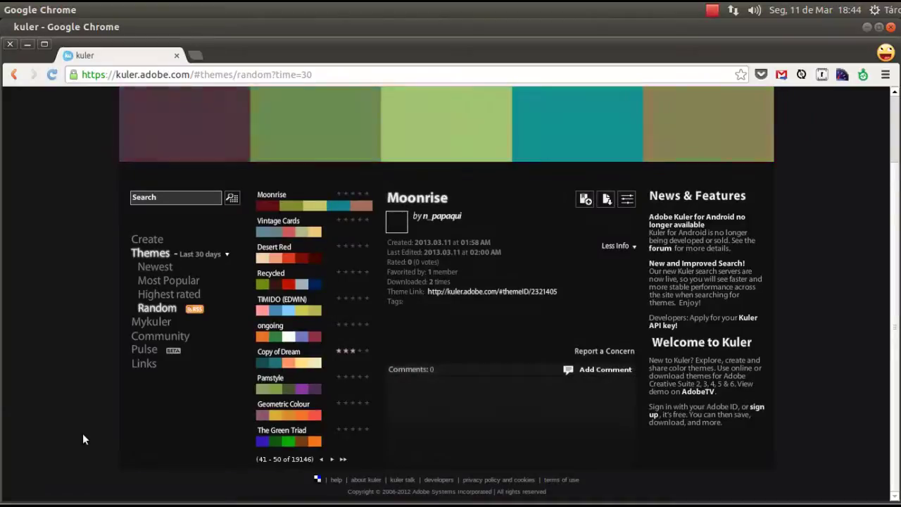
{"action": "left_click", "coordinate": [331, 459]}
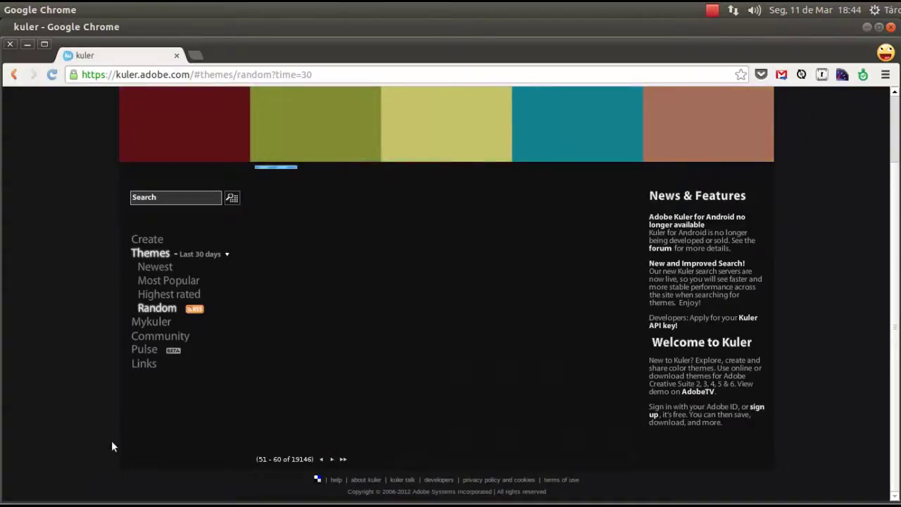
{"action": "left_click", "coordinate": [331, 459]}
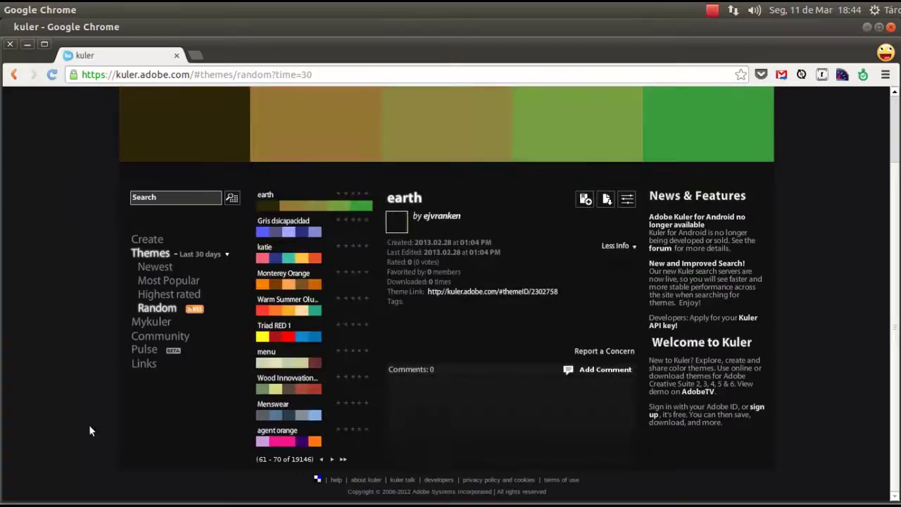
Open Warm Summer Oludeniz, preview its colours enlarged, and return to its details
{"action": "scroll", "coordinate": [89, 425], "scroll_direction": "up", "scroll_amount": 3}
{"action": "left_click", "coordinate": [300, 398]}
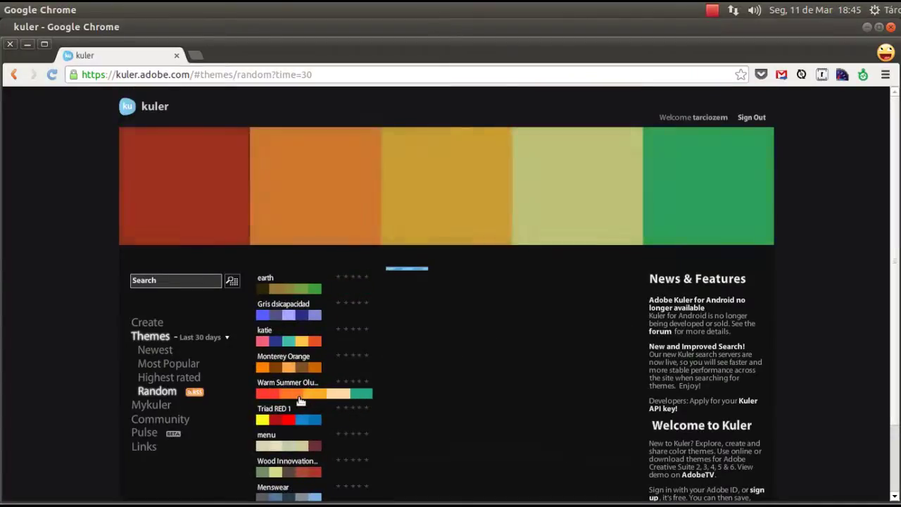
{"action": "left_click", "coordinate": [427, 197]}
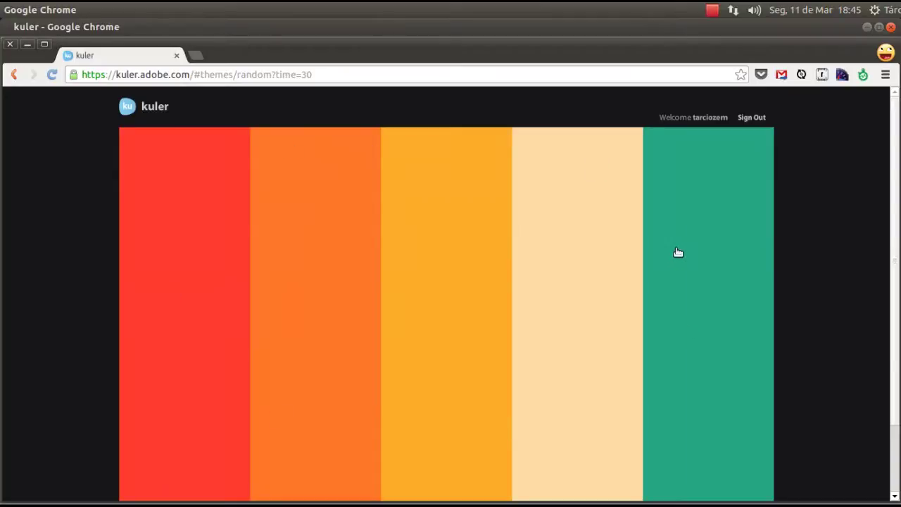
{"action": "left_click", "coordinate": [590, 163]}
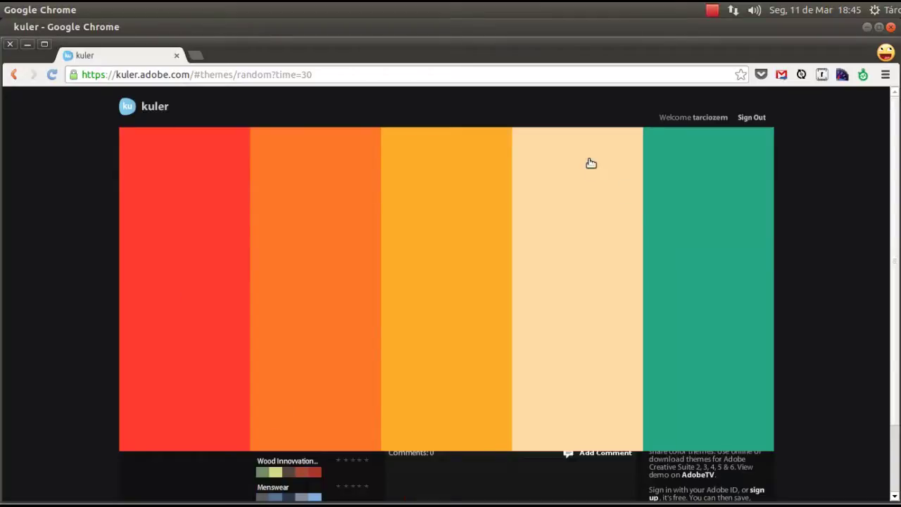
{"action": "left_click", "coordinate": [590, 163]}
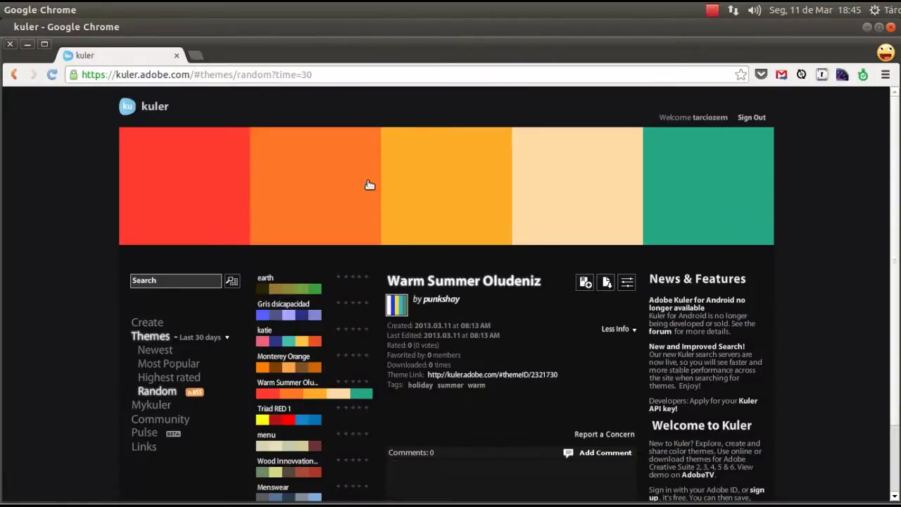
{"action": "left_click", "coordinate": [207, 168]}
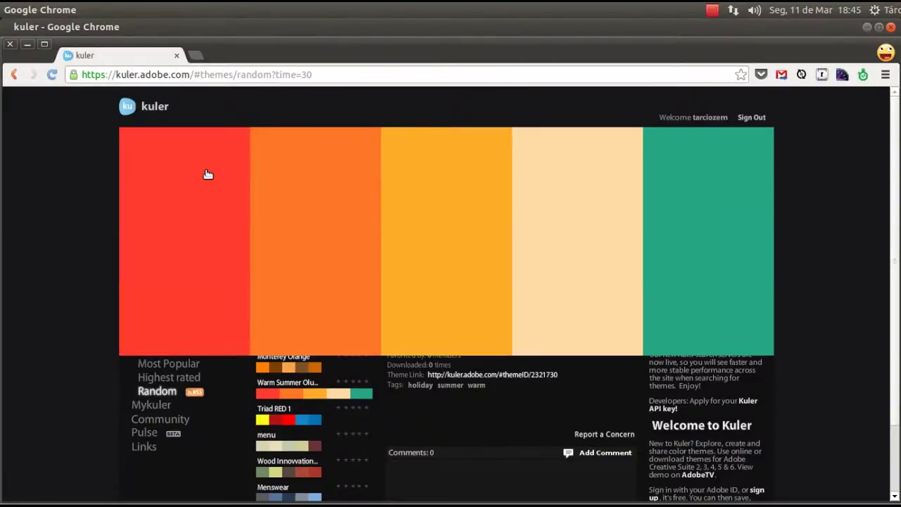
{"action": "left_click", "coordinate": [207, 169]}
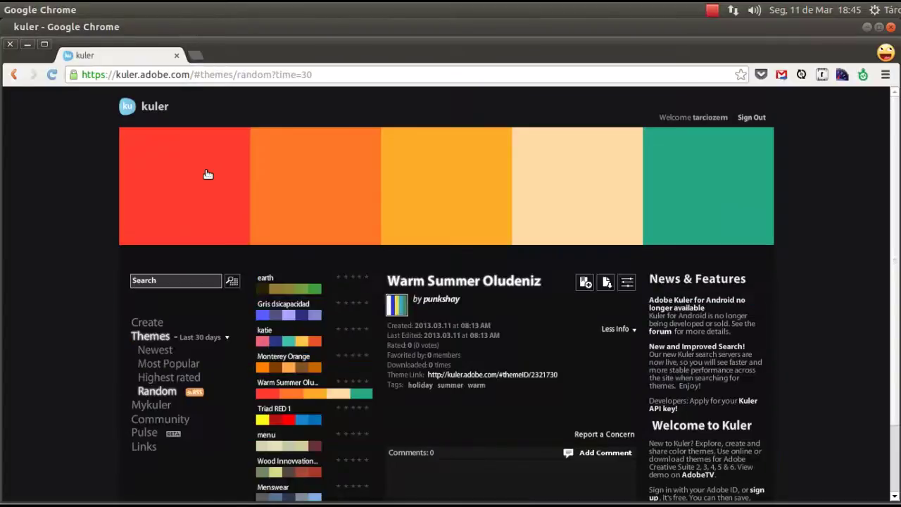
Rate Warm Summer Oludeniz four stars and download it as Warm Summer Oludeniz.ase to the shared folder
{"action": "left_click", "coordinate": [361, 382]}
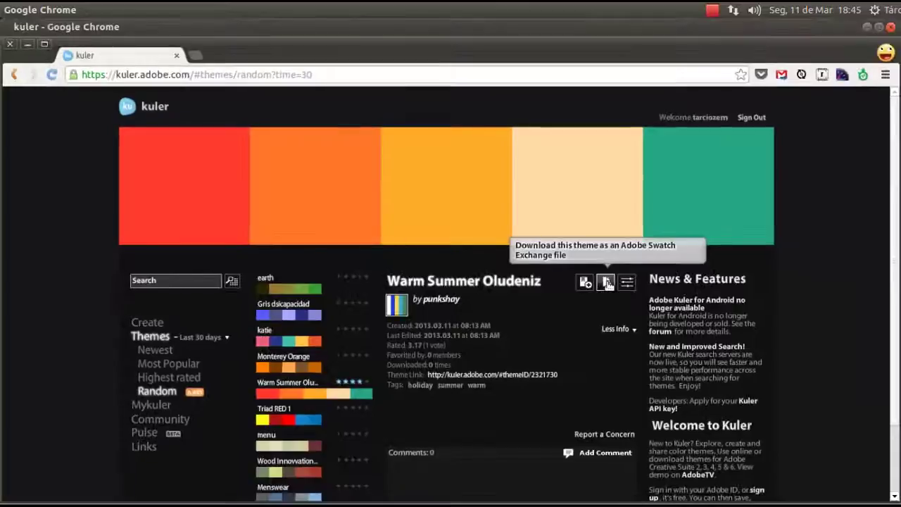
{"action": "left_click", "coordinate": [607, 283]}
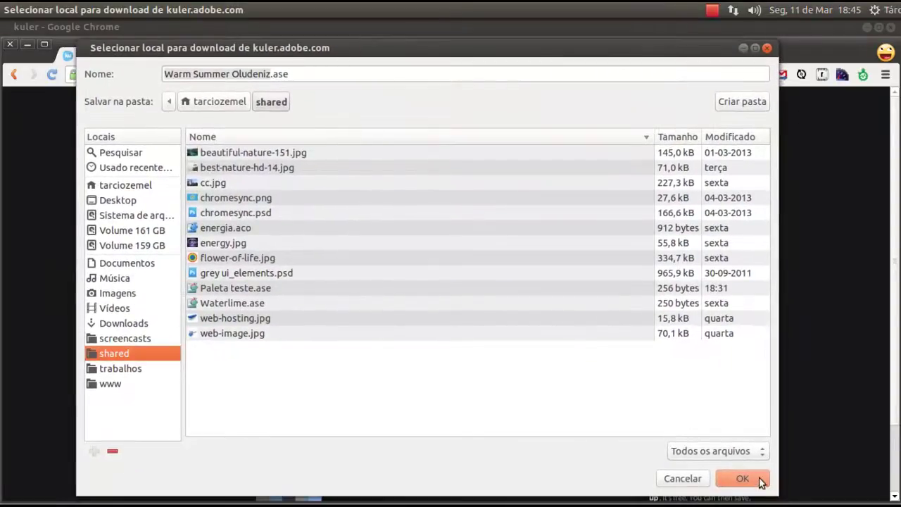
{"action": "left_click", "coordinate": [759, 479]}
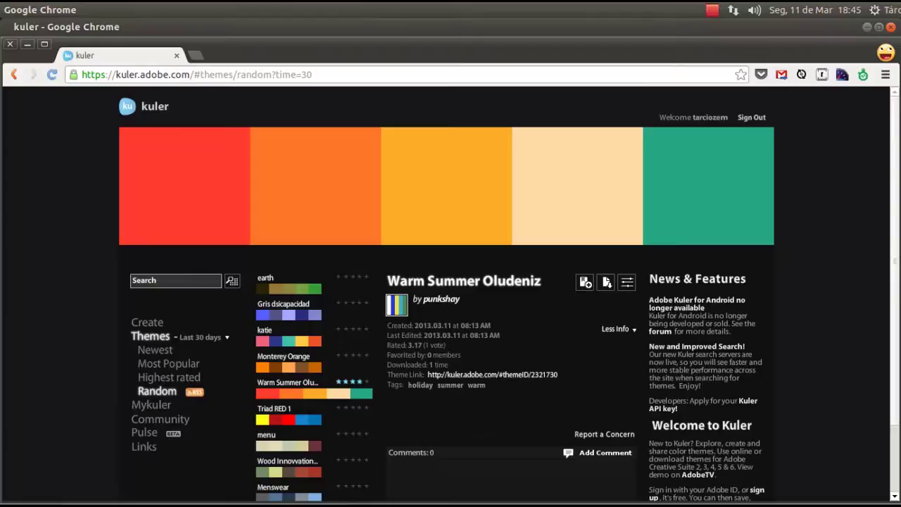
Create a new blank Photoshop document and dock it as a tab
{"action": "key", "text": "alt+Tab"}
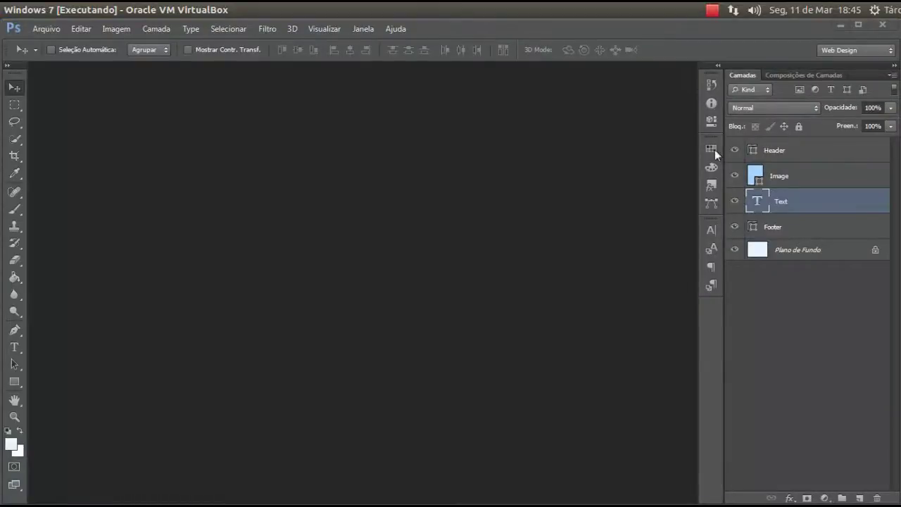
{"action": "left_click", "coordinate": [59, 35]}
{"action": "left_click", "coordinate": [57, 40]}
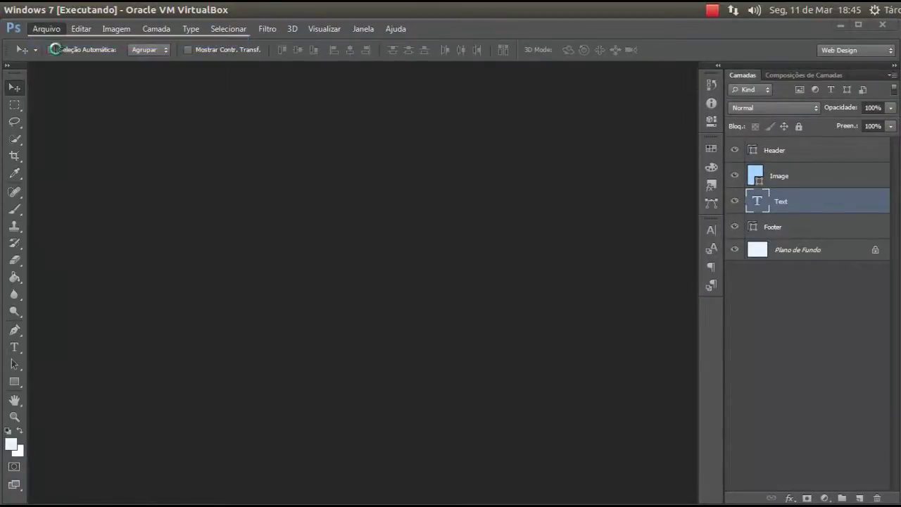
{"action": "left_click", "coordinate": [644, 180]}
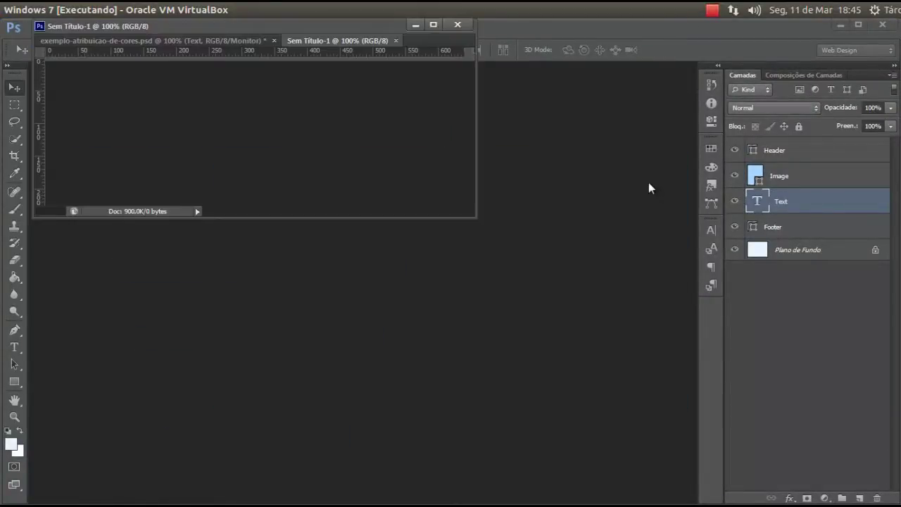
{"action": "left_click", "coordinate": [432, 25]}
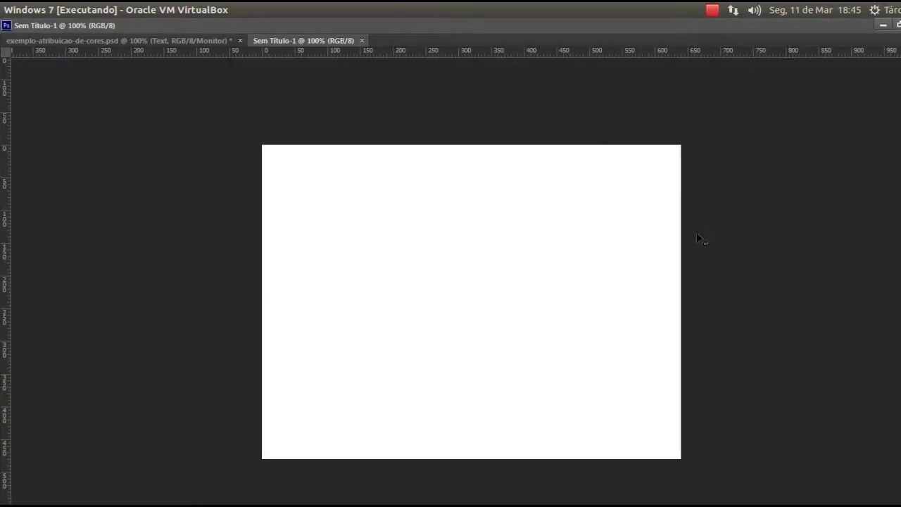
{"action": "left_click", "coordinate": [898, 25]}
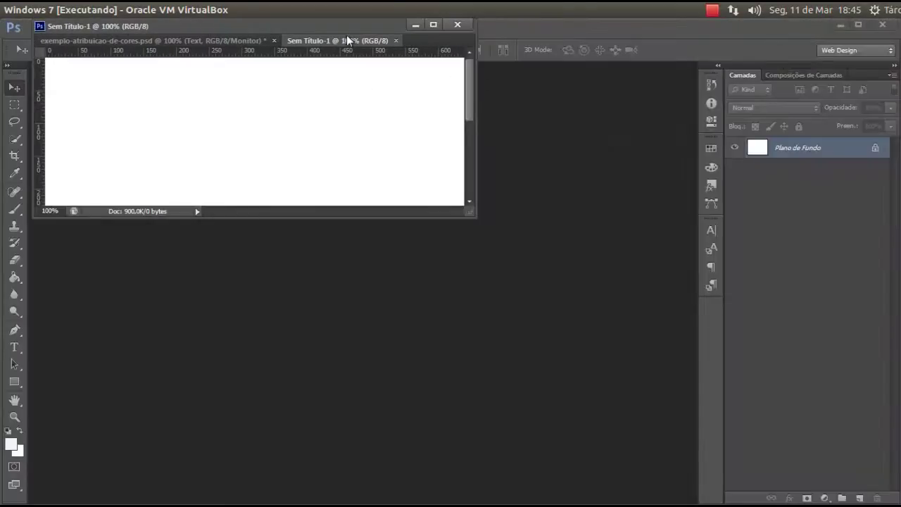
{"action": "left_click_drag", "start_coordinate": [349, 32], "coordinate": [450, 63]}
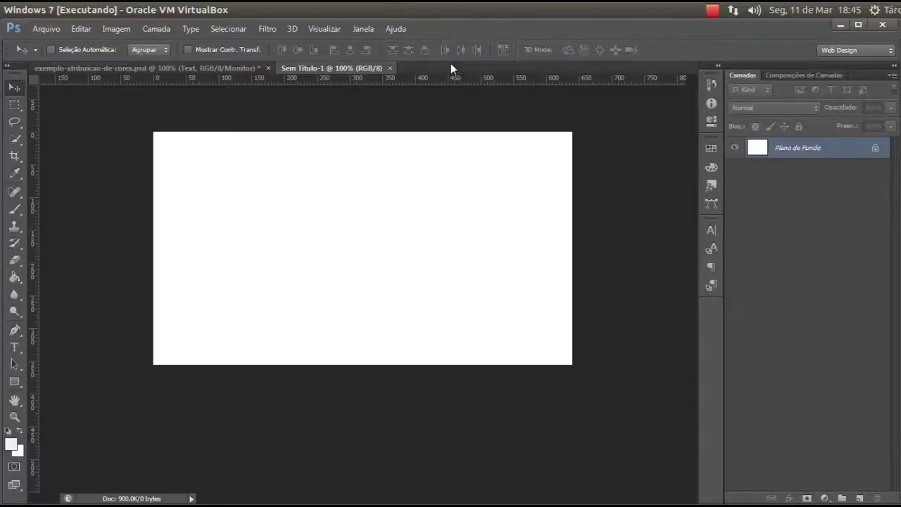
Load the Warm Summer Oludeniz.ase file into the Swatches panel
{"action": "left_click", "coordinate": [707, 165]}
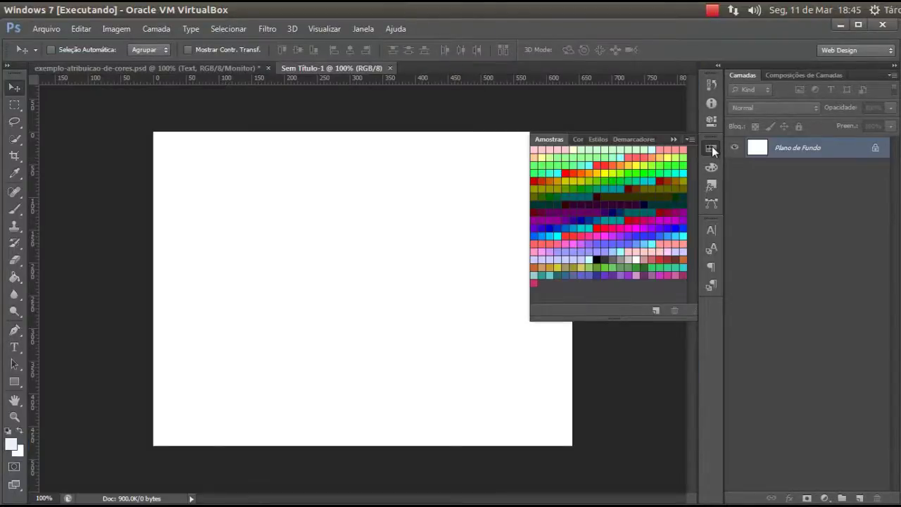
{"action": "left_click", "coordinate": [691, 137]}
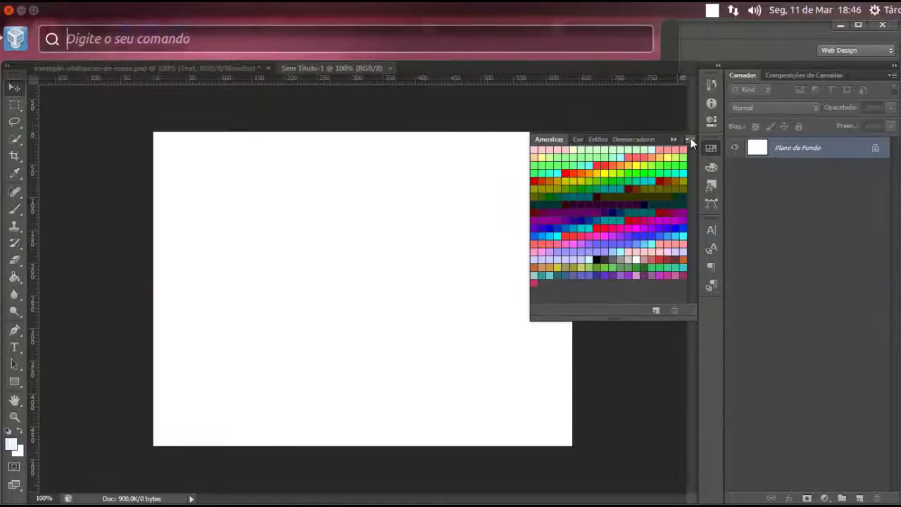
{"action": "left_click", "coordinate": [689, 138]}
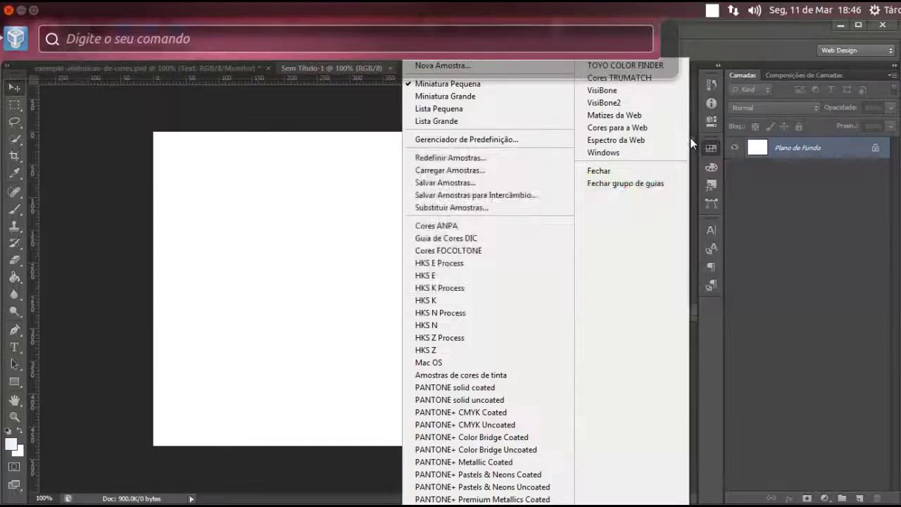
{"action": "left_click", "coordinate": [450, 171]}
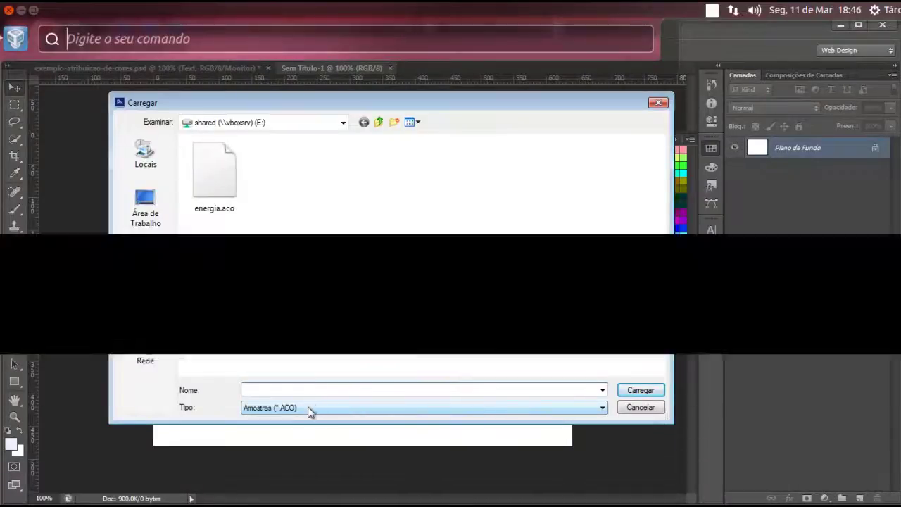
{"action": "left_click", "coordinate": [308, 410]}
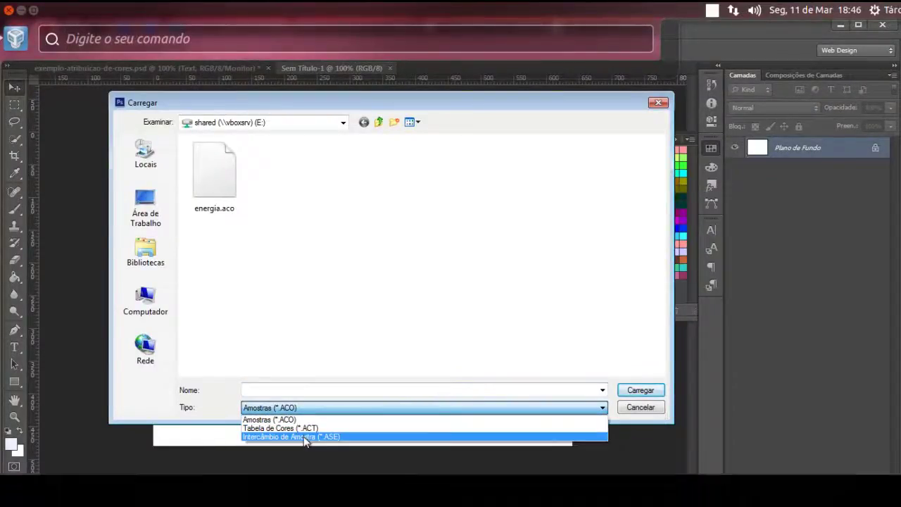
{"action": "left_click", "coordinate": [302, 436]}
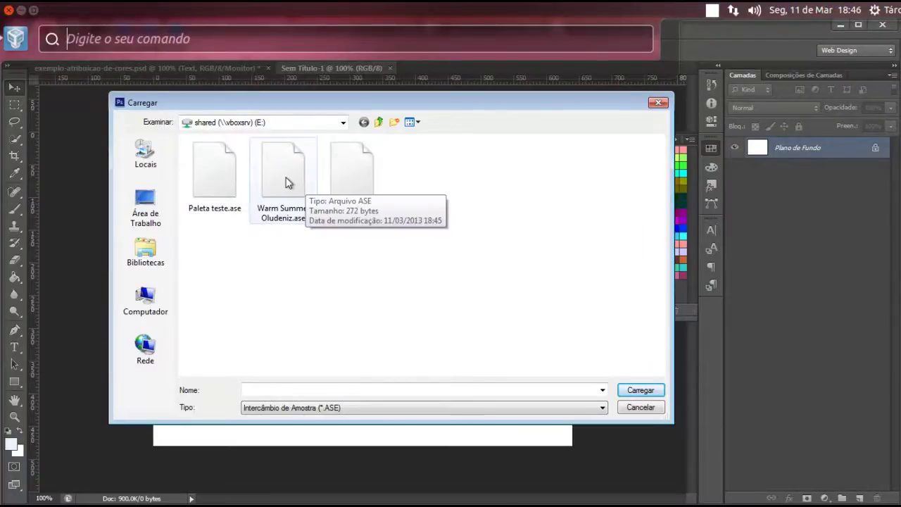
{"action": "left_click", "coordinate": [289, 179]}
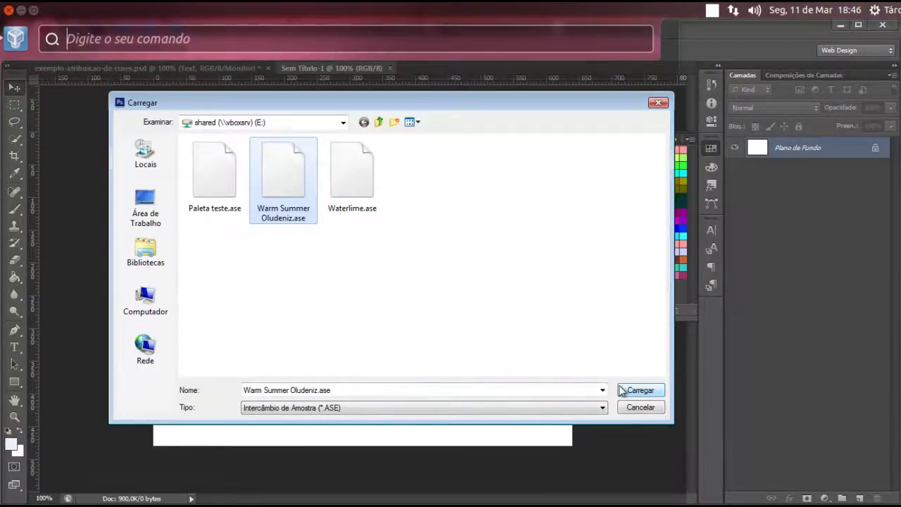
{"action": "left_click", "coordinate": [623, 389]}
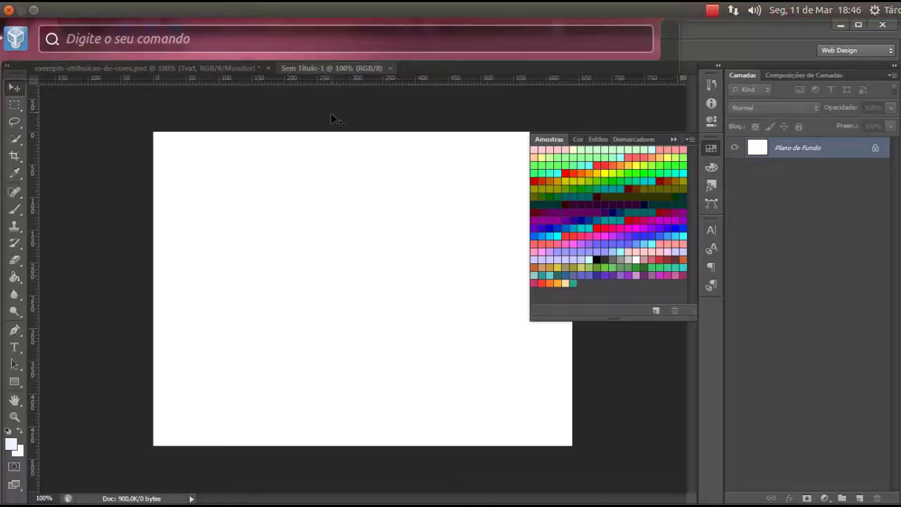
Draw a small rectangle near the canvas centre
{"action": "left_click", "coordinate": [334, 120]}
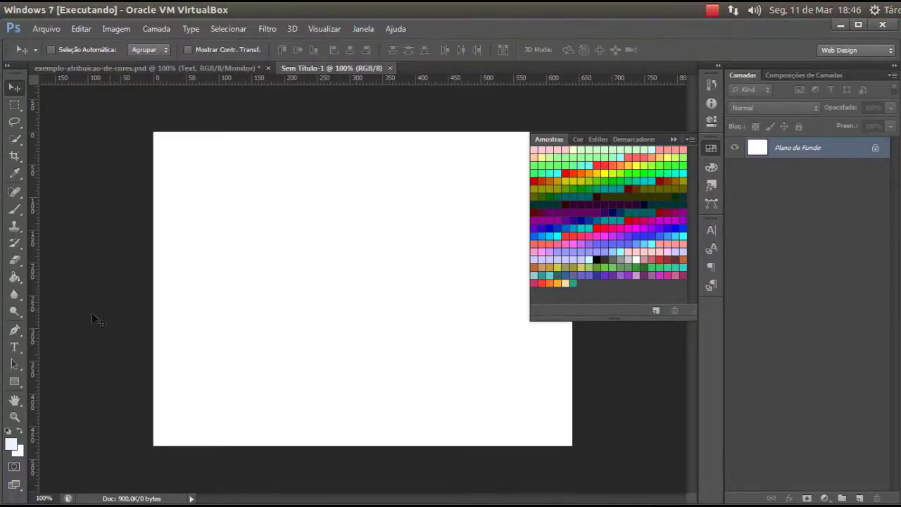
{"action": "left_click", "coordinate": [16, 384]}
{"action": "left_click_drag", "start_coordinate": [279, 226], "coordinate": [389, 265]}
{"action": "left_click", "coordinate": [21, 90]}
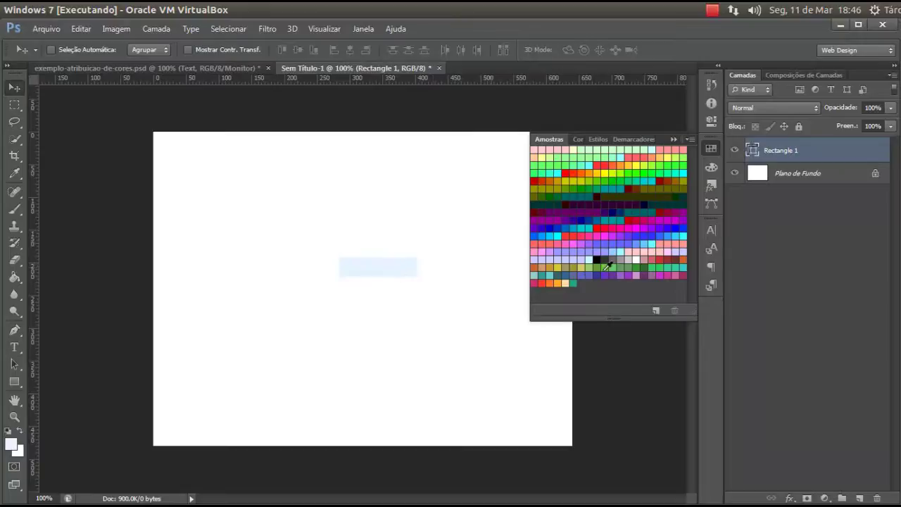
Give Rectangle 1 a Color Overlay sampled from the orange theme swatch
{"action": "double_click", "coordinate": [763, 156]}
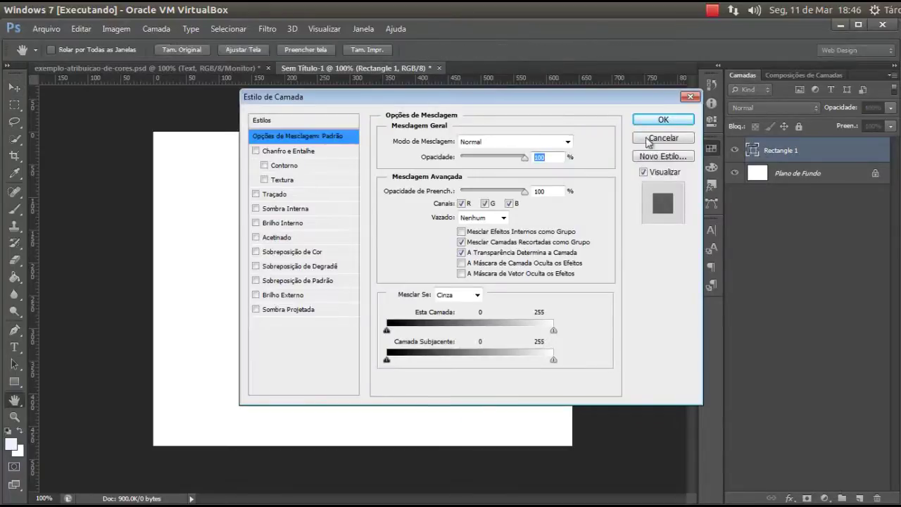
{"action": "left_click_drag", "start_coordinate": [530, 106], "coordinate": [853, 252]}
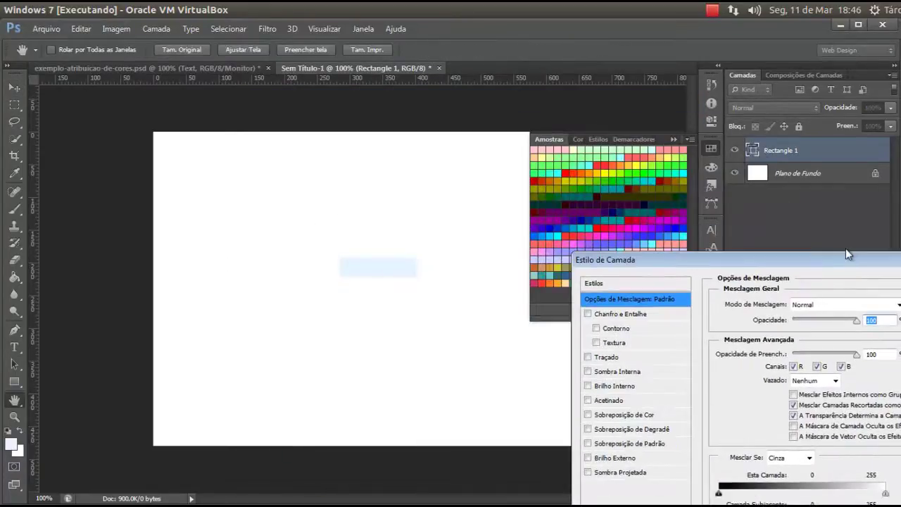
{"action": "left_click", "coordinate": [607, 398]}
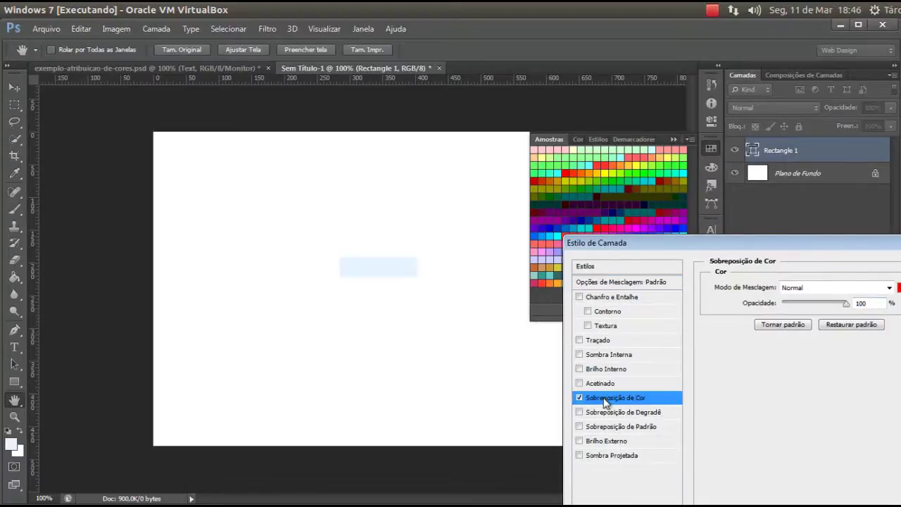
{"action": "left_click", "coordinate": [895, 288]}
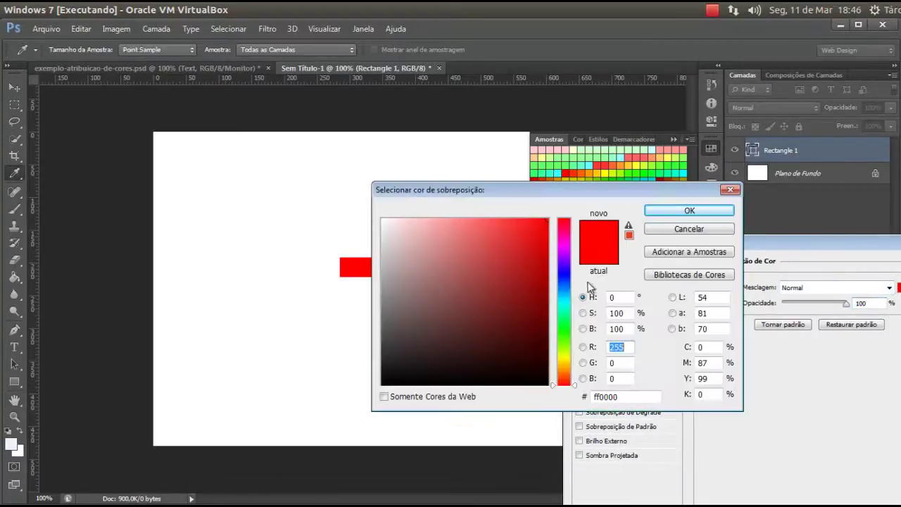
{"action": "left_click_drag", "start_coordinate": [636, 204], "coordinate": [383, 190]}
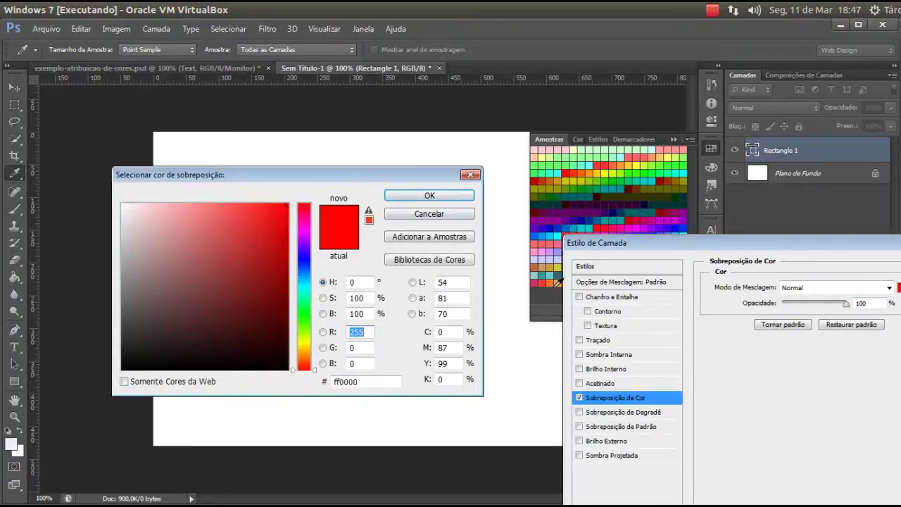
{"action": "left_click", "coordinate": [556, 283]}
{"action": "left_click", "coordinate": [429, 196]}
{"action": "left_click_drag", "start_coordinate": [638, 243], "coordinate": [322, 181]}
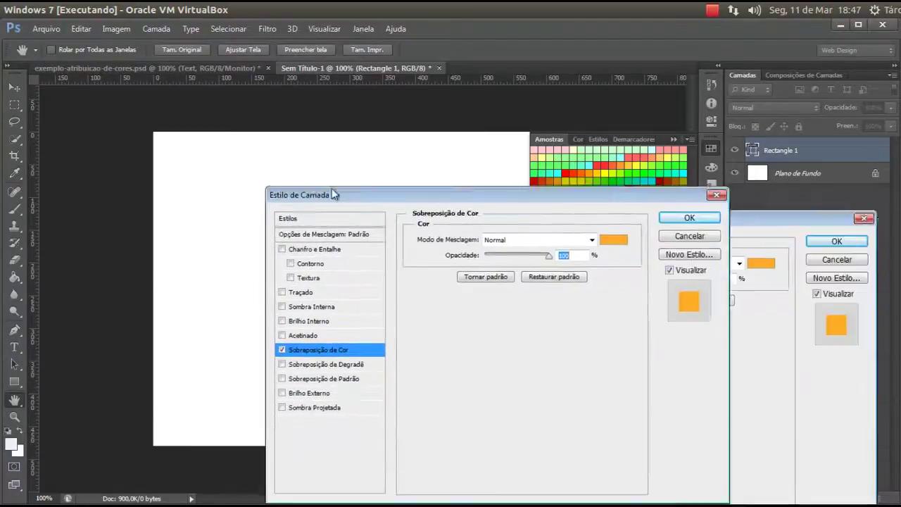
{"action": "left_click", "coordinate": [654, 206]}
Move the orange rectangle up and left on the canvas
{"action": "key", "text": "v"}
{"action": "left_click_drag", "start_coordinate": [345, 275], "coordinate": [318, 235]}
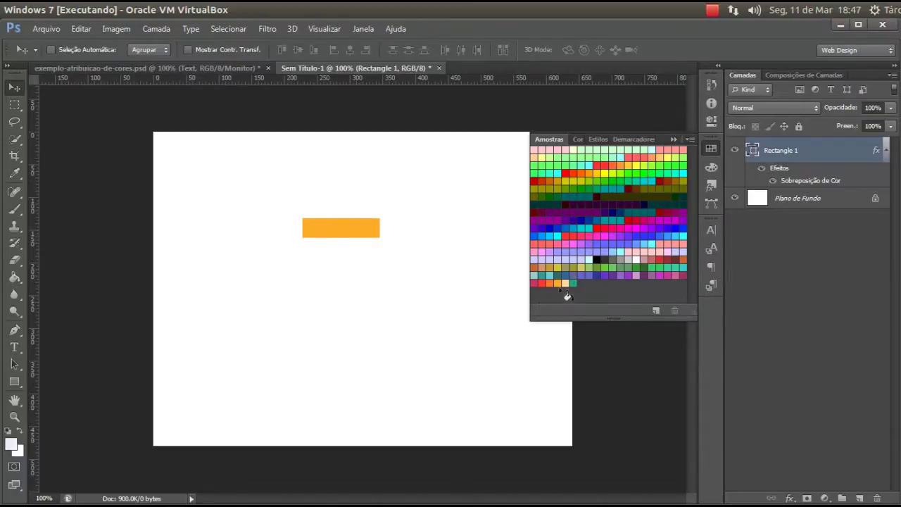
{"action": "key", "text": "alt+Tab"}
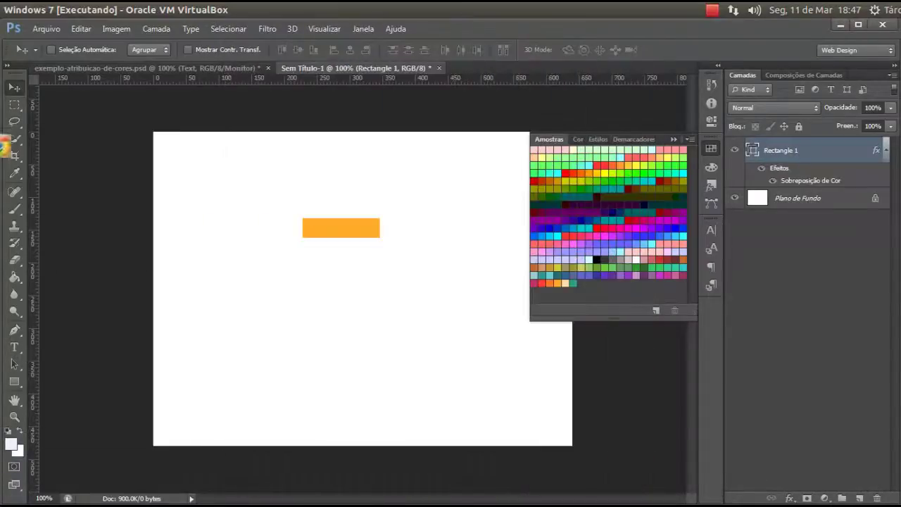
Return from Photoshop to the Chrome window showing the Warm Summer Oludeniz theme in Kuler
{"action": "right_click", "coordinate": [77, 501]}
{"action": "left_click", "coordinate": [78, 499]}
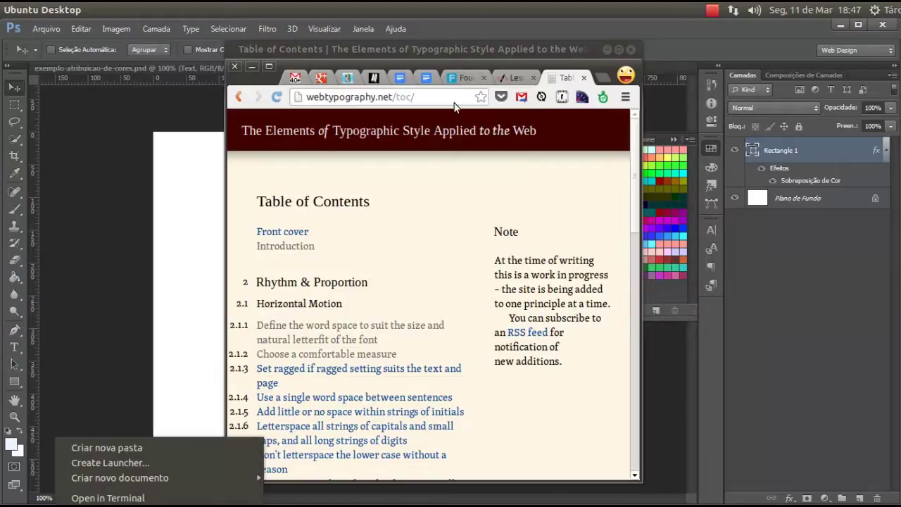
{"action": "left_click", "coordinate": [606, 50]}
{"action": "right_click", "coordinate": [77, 499]}
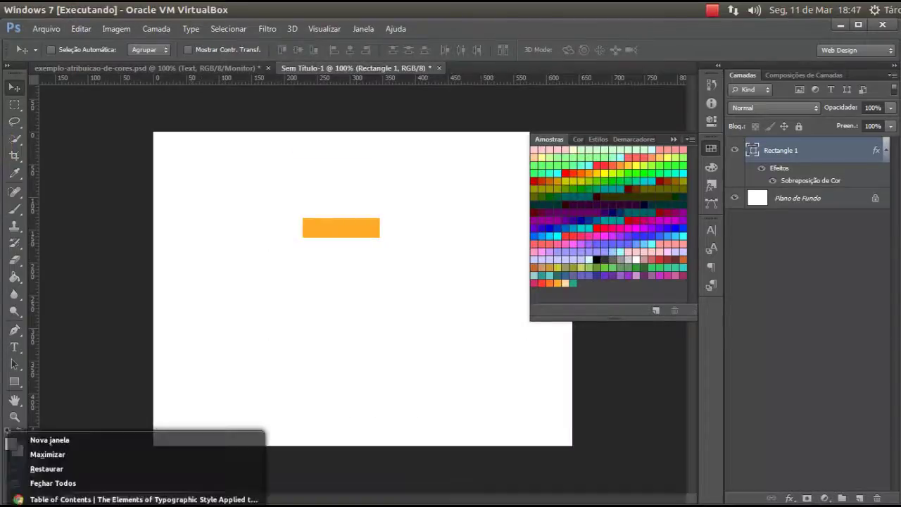
{"action": "left_click", "coordinate": [47, 454]}
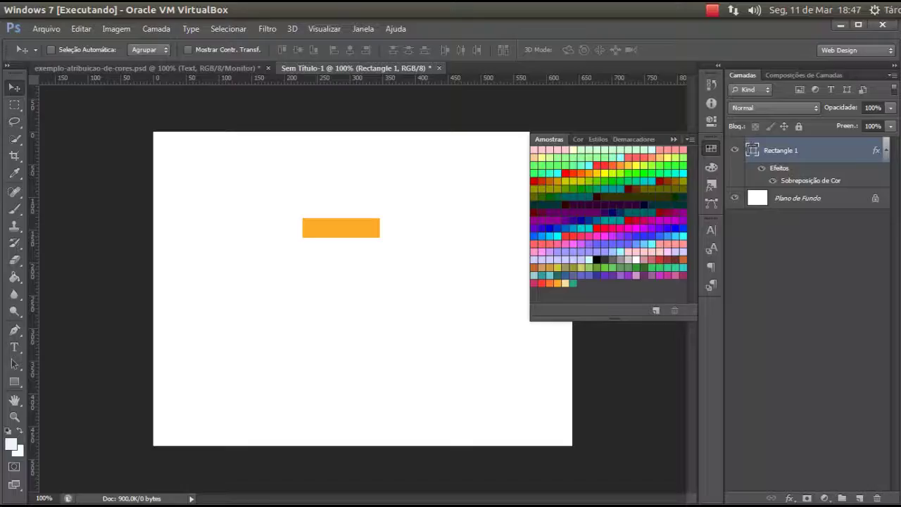
{"action": "key", "text": "alt+Tab"}
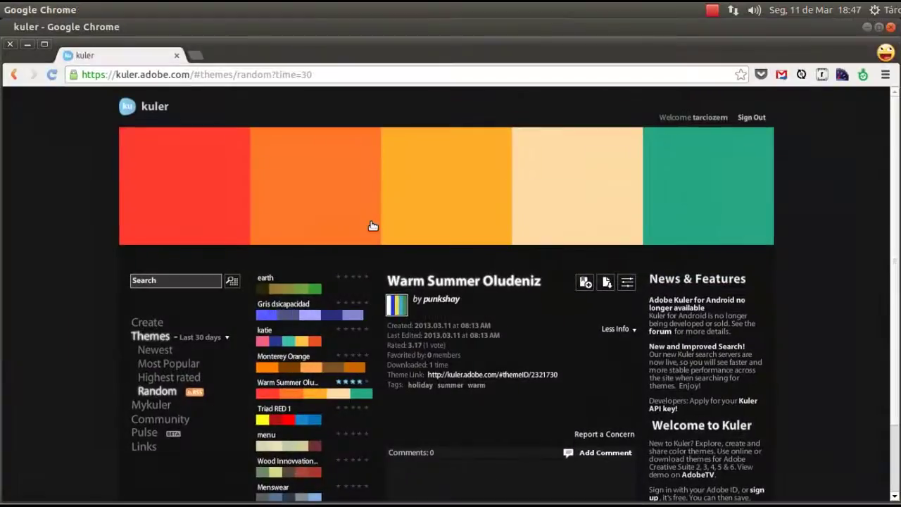
{"action": "scroll", "coordinate": [879, 294], "scroll_direction": "down", "scroll_amount": 3}
{"action": "scroll", "coordinate": [866, 310], "scroll_direction": "up", "scroll_amount": 3}
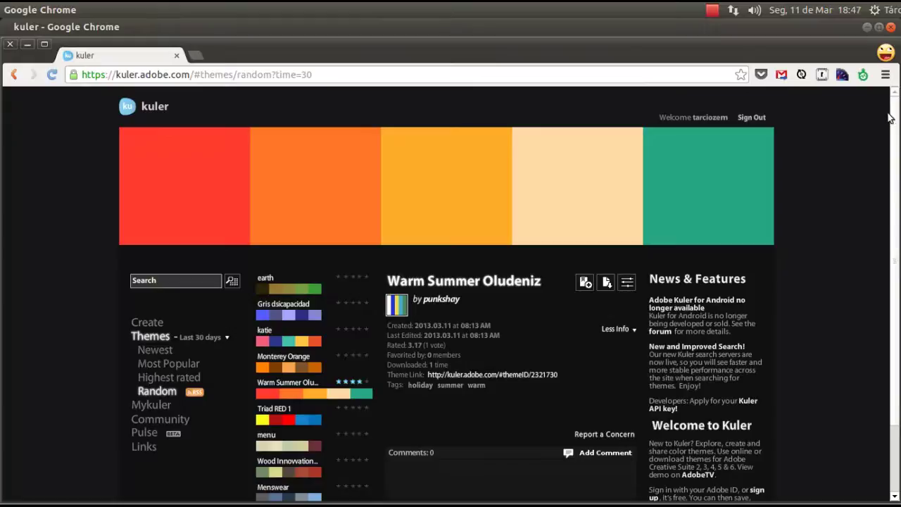
{"action": "scroll", "coordinate": [892, 195], "scroll_direction": "down", "scroll_amount": 2}
{"action": "scroll", "coordinate": [892, 195], "scroll_direction": "up", "scroll_amount": 2}
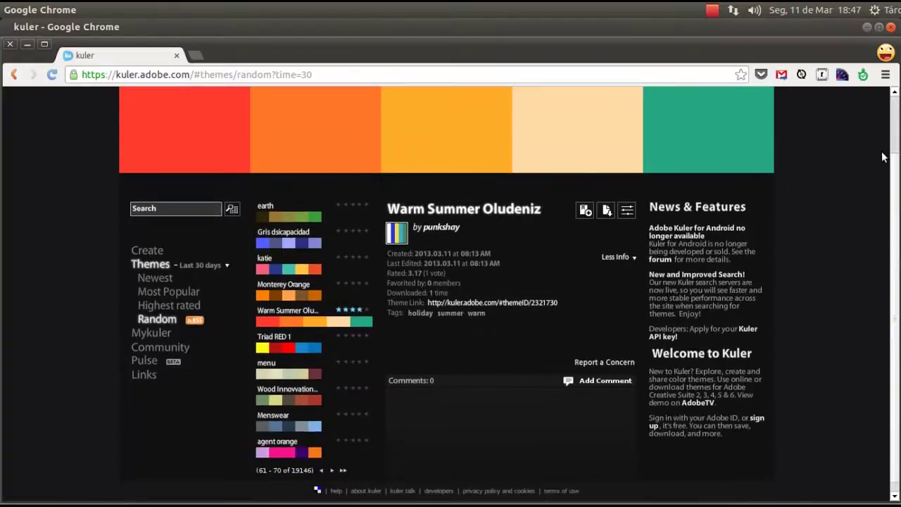
Spread an analogous palette around a pure red base colour, then return to Random themes
{"action": "left_click", "coordinate": [145, 324]}
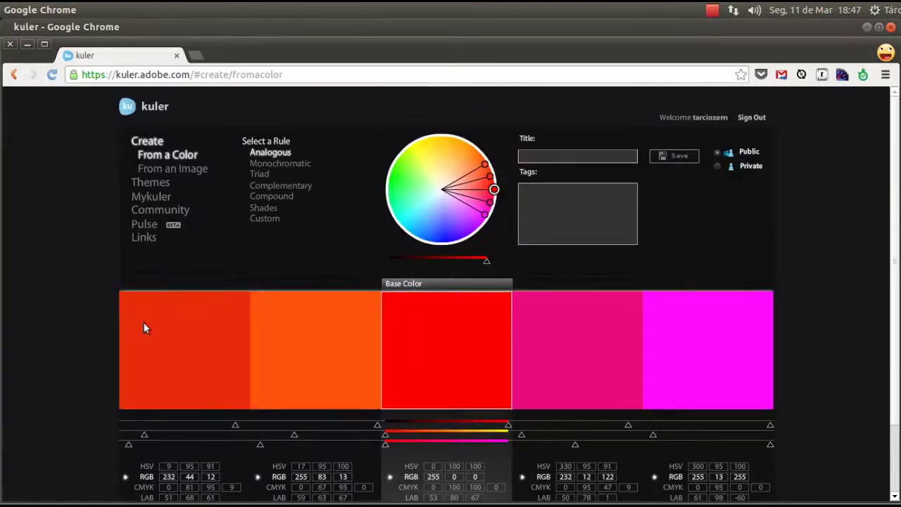
{"action": "left_click_drag", "start_coordinate": [485, 164], "coordinate": [440, 161]}
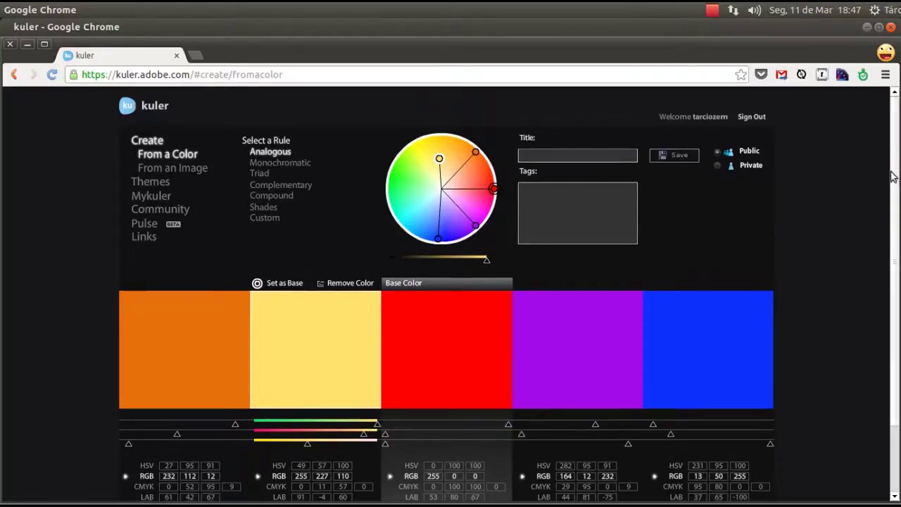
{"action": "scroll", "coordinate": [888, 173], "scroll_direction": "down", "scroll_amount": 2}
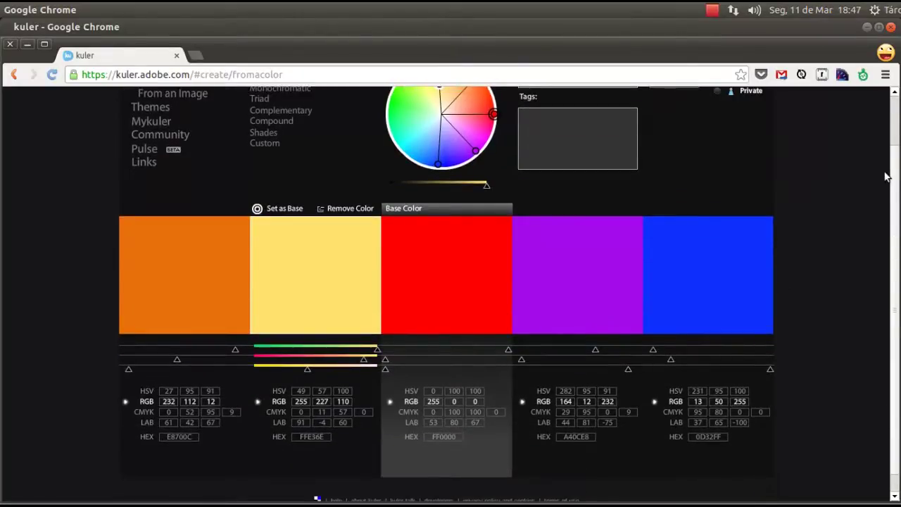
{"action": "scroll", "coordinate": [886, 176], "scroll_direction": "up", "scroll_amount": 2}
{"action": "left_click", "coordinate": [156, 183]}
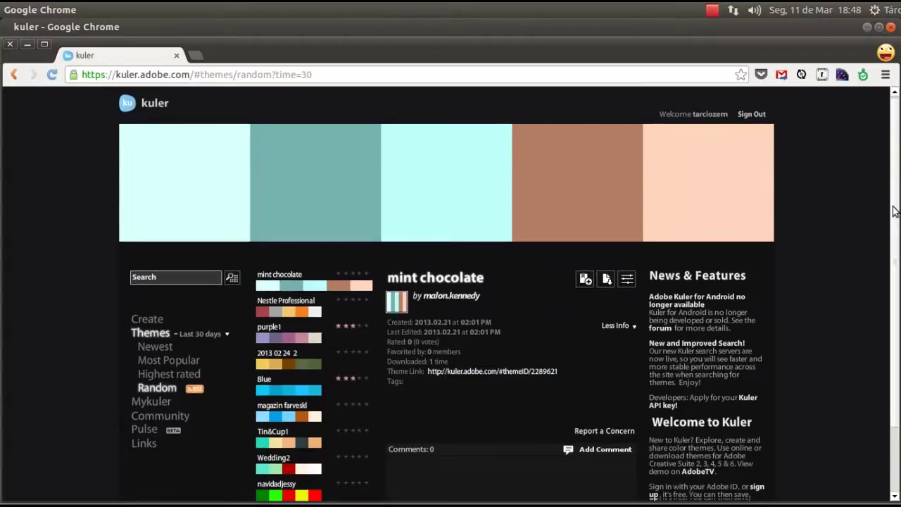
Copy mint chocolate and lower its colours' red values (base 155, fourth 151, fifth 184)
{"action": "left_click_drag", "start_coordinate": [895, 204], "coordinate": [896, 281]}
{"action": "scroll", "coordinate": [895, 282], "scroll_direction": "up", "scroll_amount": 3}
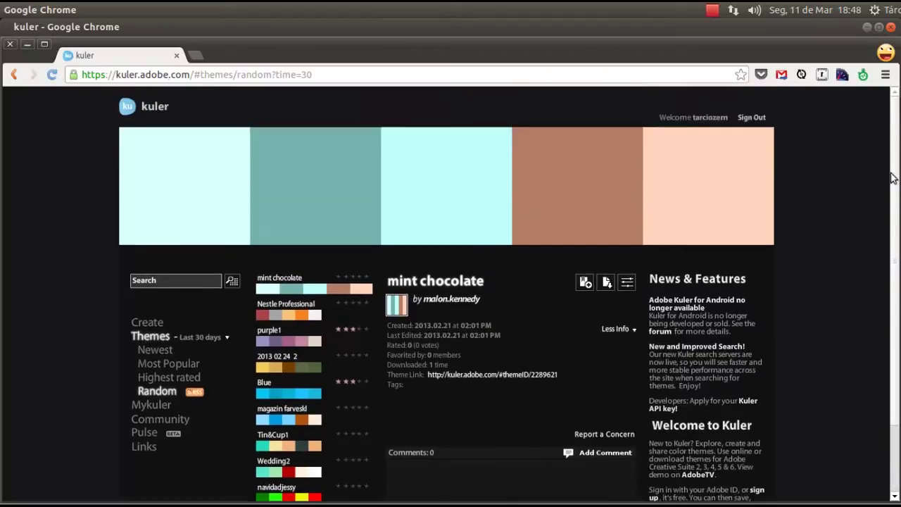
{"action": "left_click", "coordinate": [626, 282]}
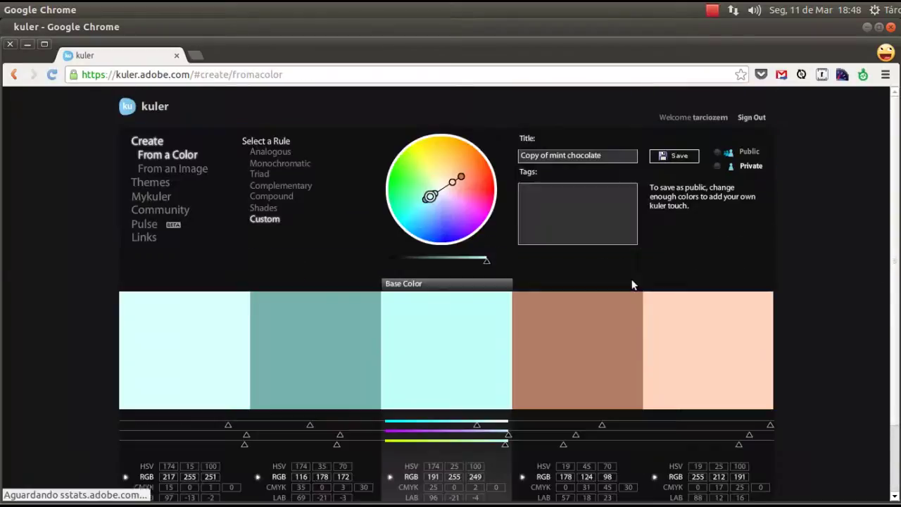
{"action": "left_click_drag", "start_coordinate": [476, 426], "coordinate": [442, 427]}
{"action": "mouse_move", "coordinate": [310, 426]}
{"action": "left_mouse_down"}
{"action": "mouse_move", "coordinate": [281, 426]}
{"action": "mouse_move", "coordinate": [300, 427]}
{"action": "left_mouse_up"}
{"action": "left_click_drag", "start_coordinate": [228, 425], "coordinate": [209, 427]}
{"action": "mouse_move", "coordinate": [633, 431]}
{"action": "left_click_drag", "start_coordinate": [602, 427], "coordinate": [592, 426]}
{"action": "left_click_drag", "start_coordinate": [770, 425], "coordinate": [737, 427]}
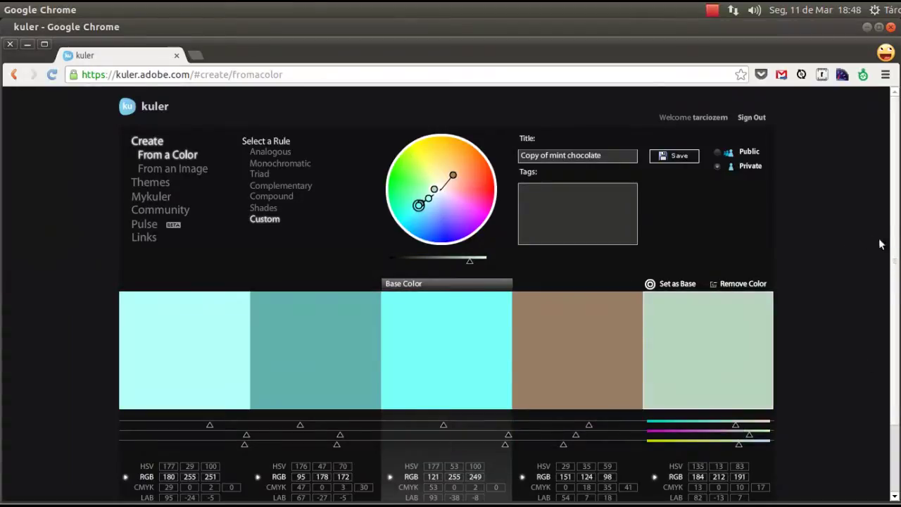
{"action": "scroll", "coordinate": [888, 337], "scroll_direction": "down", "scroll_amount": 2}
{"action": "scroll", "coordinate": [888, 337], "scroll_direction": "up", "scroll_amount": 2}
{"action": "left_click", "coordinate": [141, 183]}
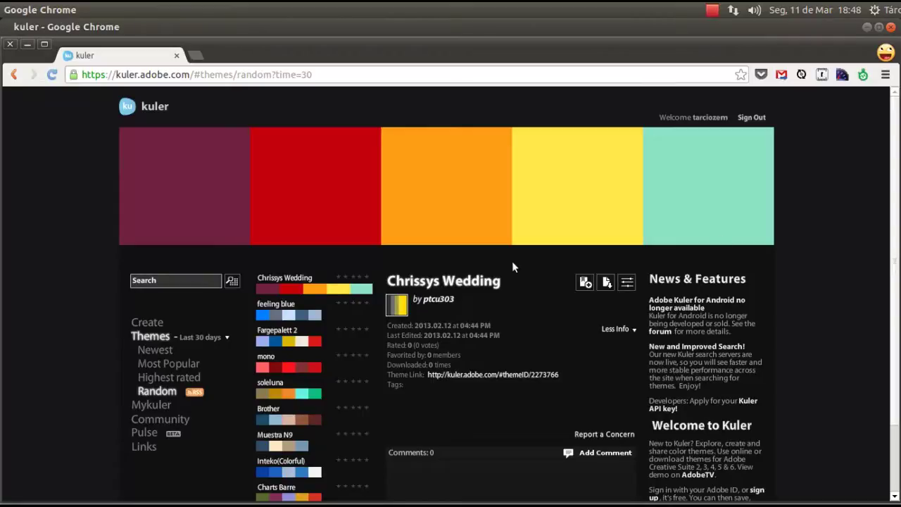
Shift a Chrissys Wedding copy's second colour to orange-red, then return to Random themes
{"action": "left_click", "coordinate": [625, 286]}
{"action": "left_click_drag", "start_coordinate": [375, 445], "coordinate": [333, 437]}
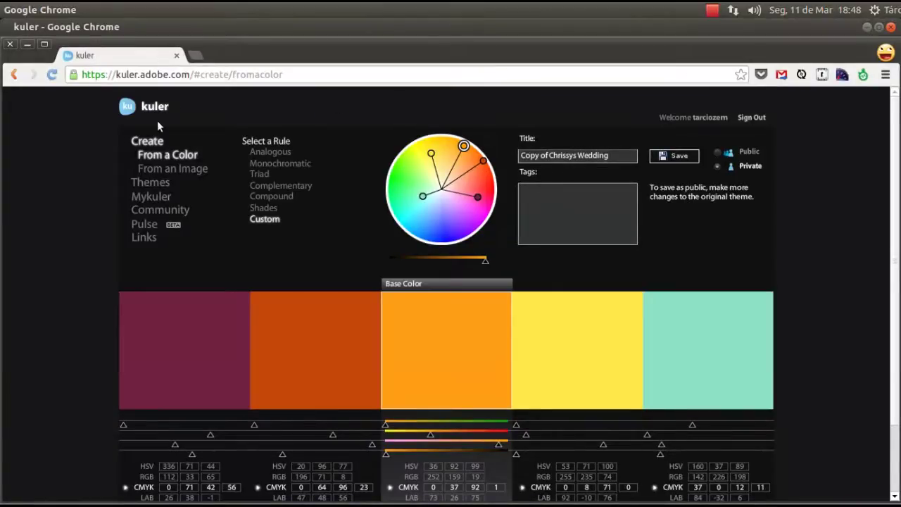
{"action": "left_click", "coordinate": [157, 185]}
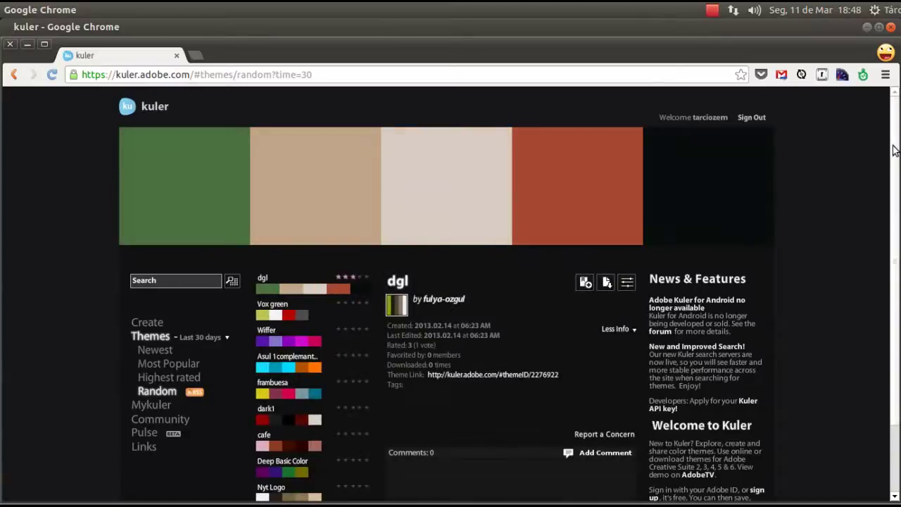
{"action": "scroll", "coordinate": [890, 172], "scroll_direction": "down", "scroll_amount": 1}
{"action": "scroll", "coordinate": [890, 172], "scroll_direction": "down", "scroll_amount": 2}
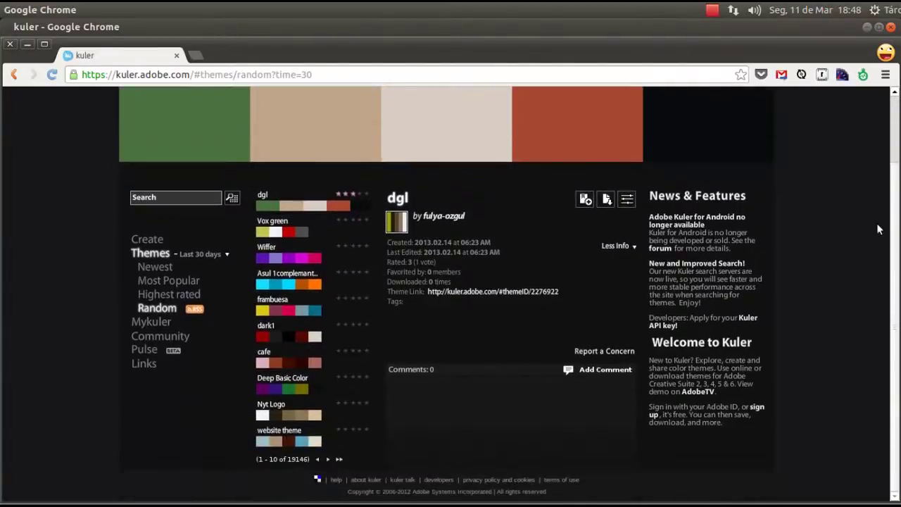
{"action": "scroll", "coordinate": [870, 140], "scroll_direction": "up", "scroll_amount": 2}
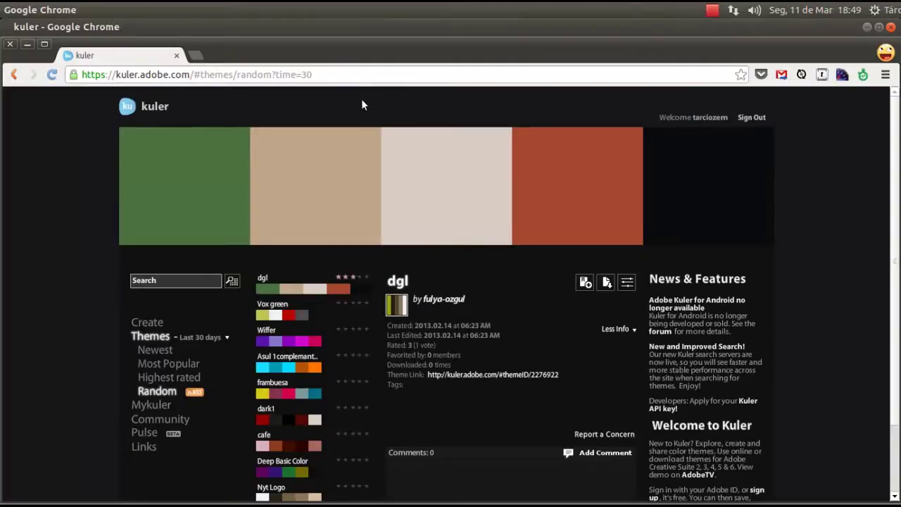
{"action": "left_click", "coordinate": [352, 199]}
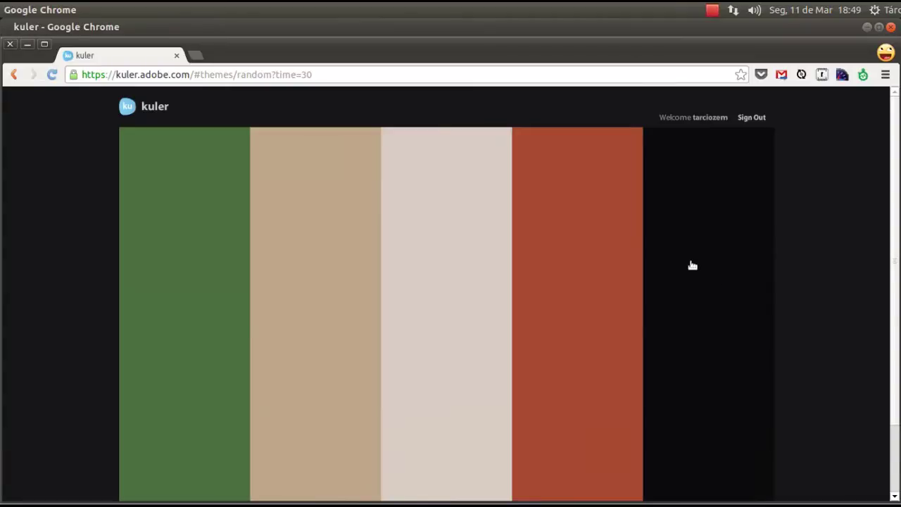
{"action": "left_click", "coordinate": [684, 174]}
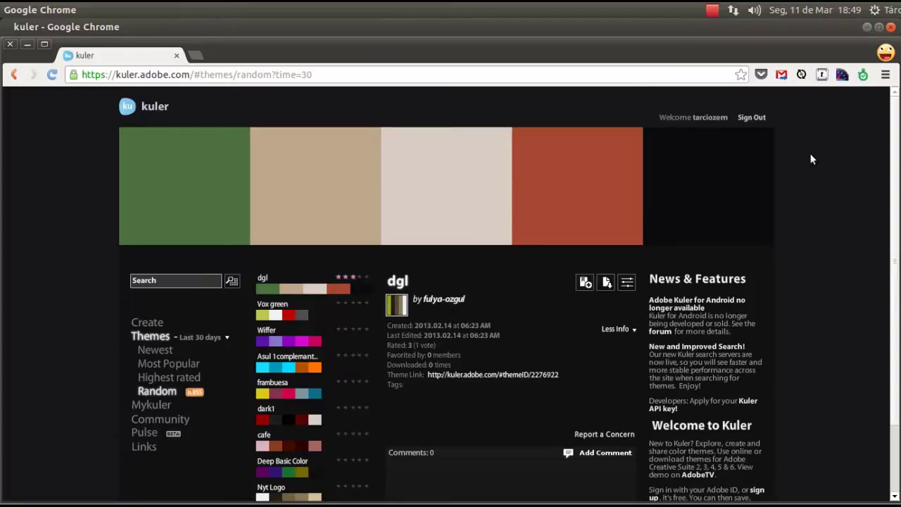
{"action": "left_click", "coordinate": [712, 10]}
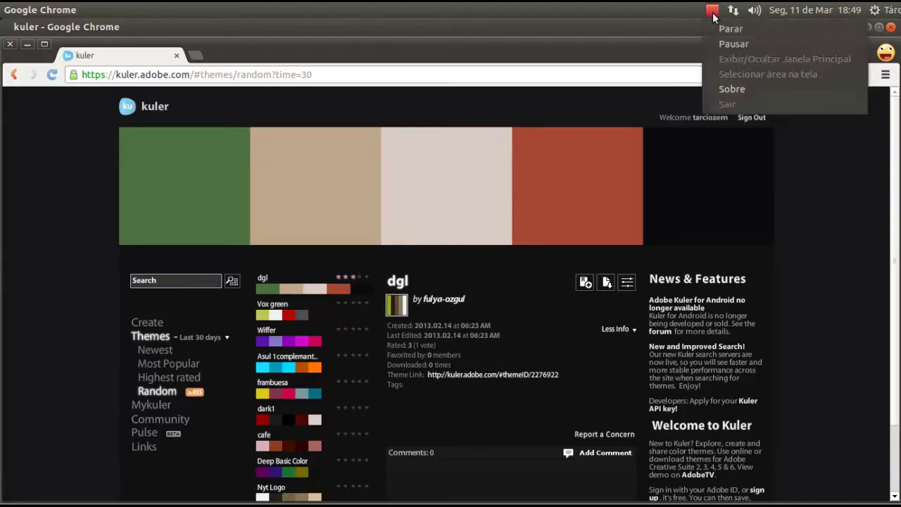
{"action": "left_click", "coordinate": [724, 24]}
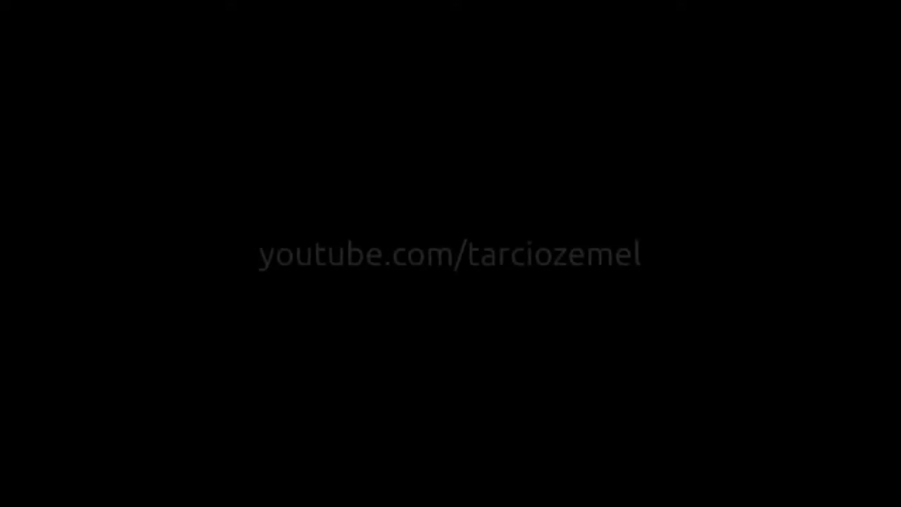